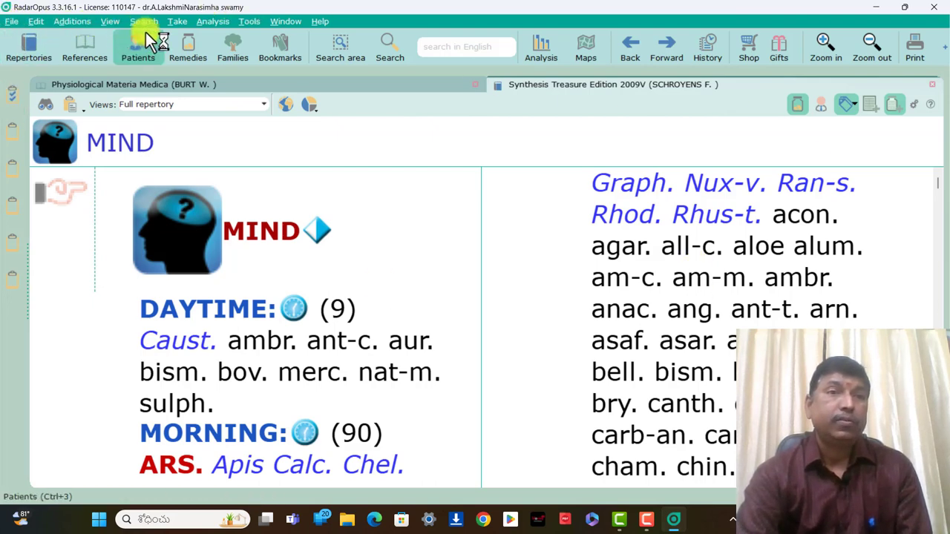
pyautogui.click(11, 21)
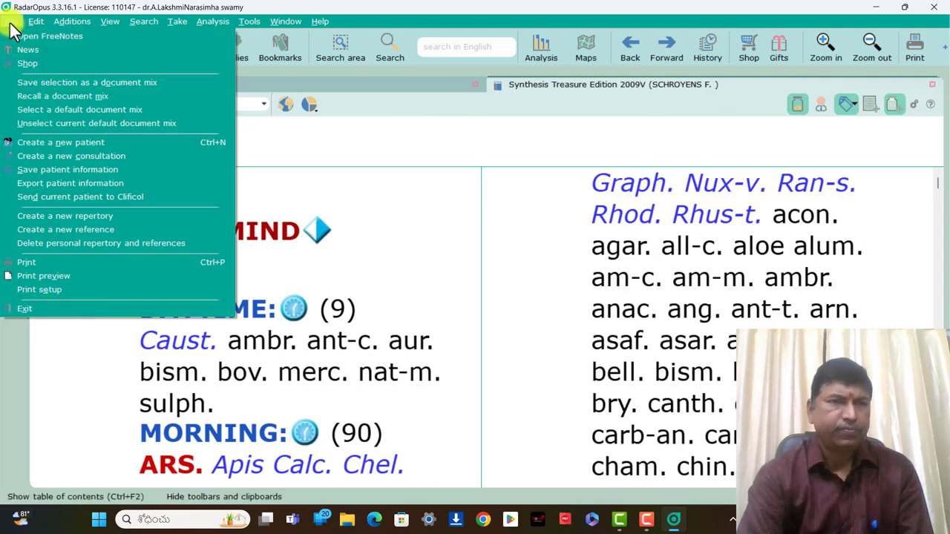
pyautogui.moveTo(37, 26)
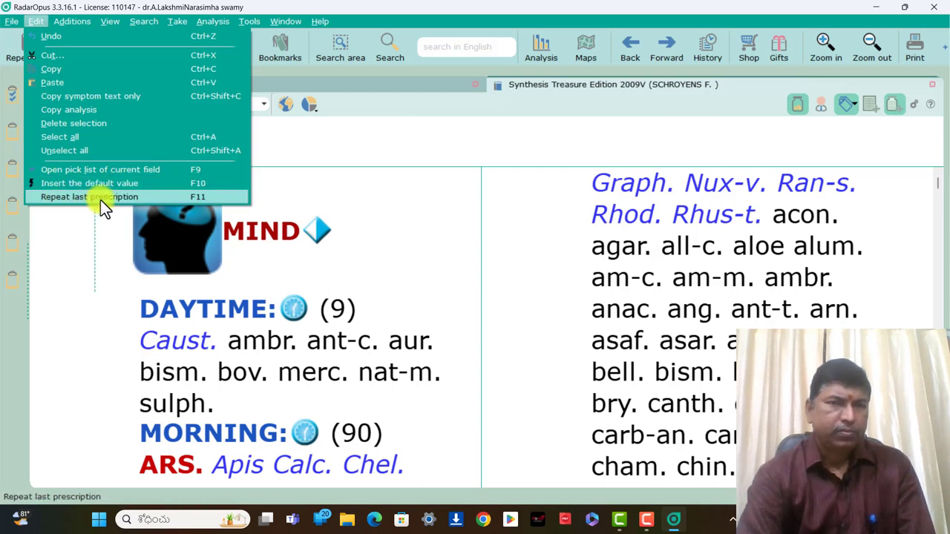
pyautogui.moveTo(245, 21)
pyautogui.click(75, 21)
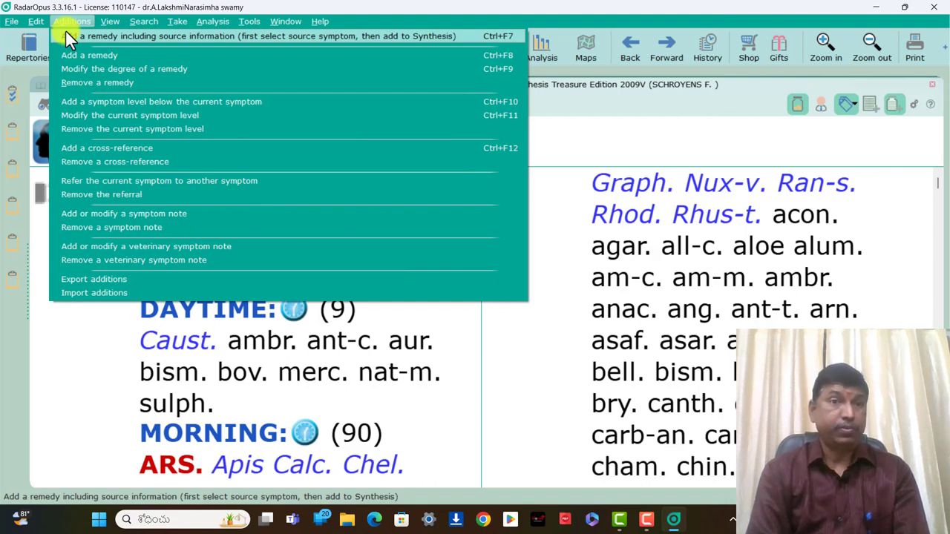
pyautogui.click(64, 20)
pyautogui.click(12, 21)
pyautogui.moveTo(66, 21)
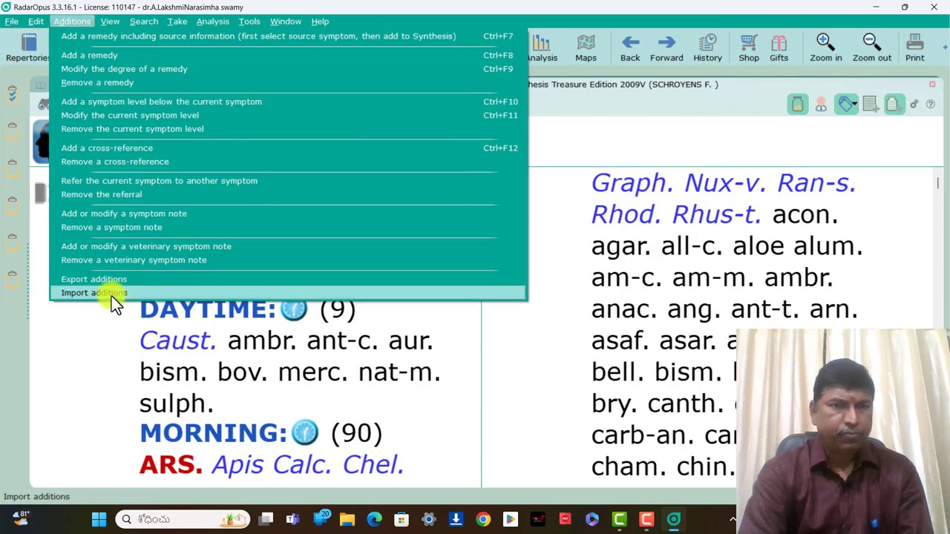
pyautogui.moveTo(144, 22)
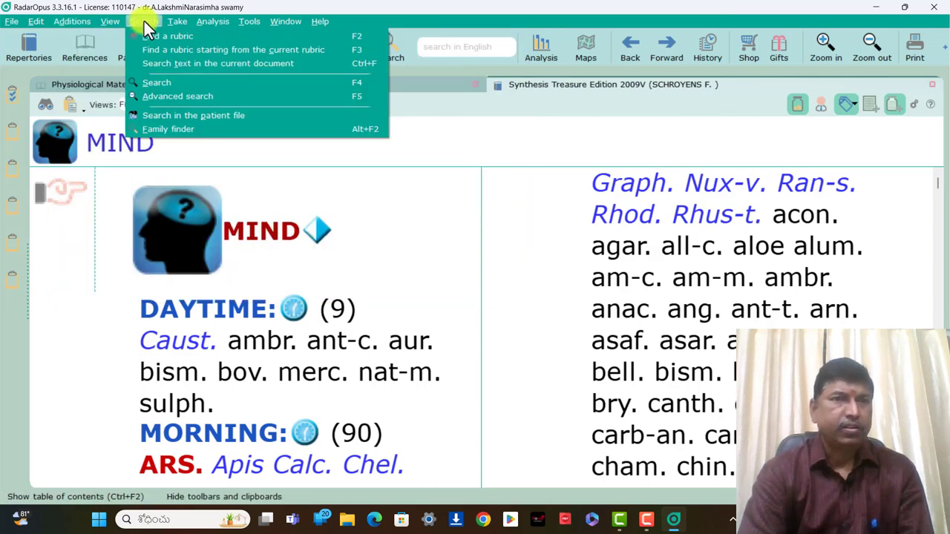
# Step: Show the table of contents beside the open repertory
pyautogui.moveTo(88, 24)
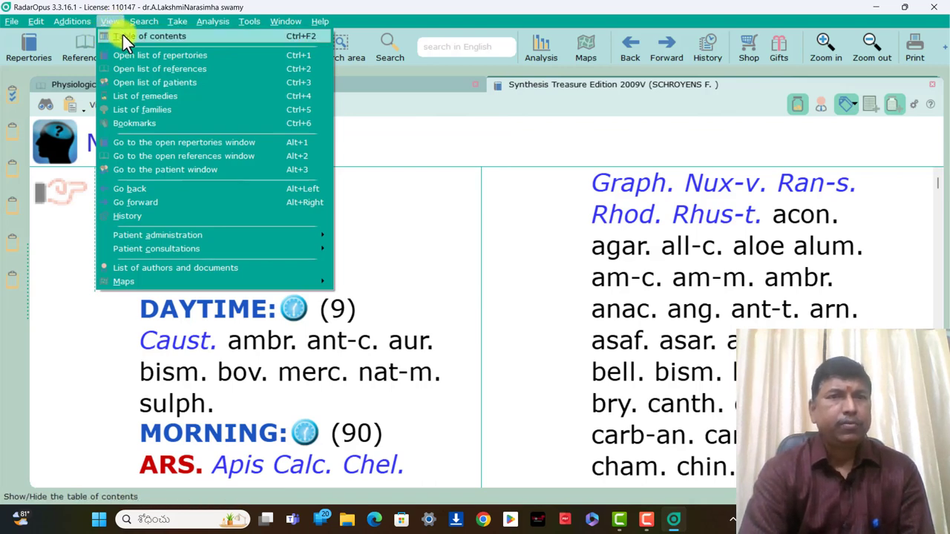
pyautogui.click(122, 34)
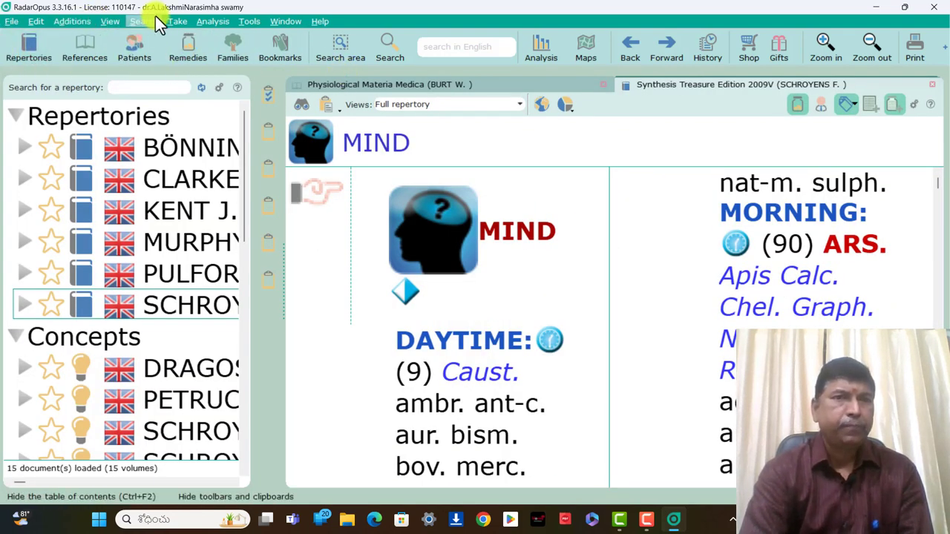
# Step: View the Homoeopathic Facial Analysis map and close it again
pyautogui.click(113, 20)
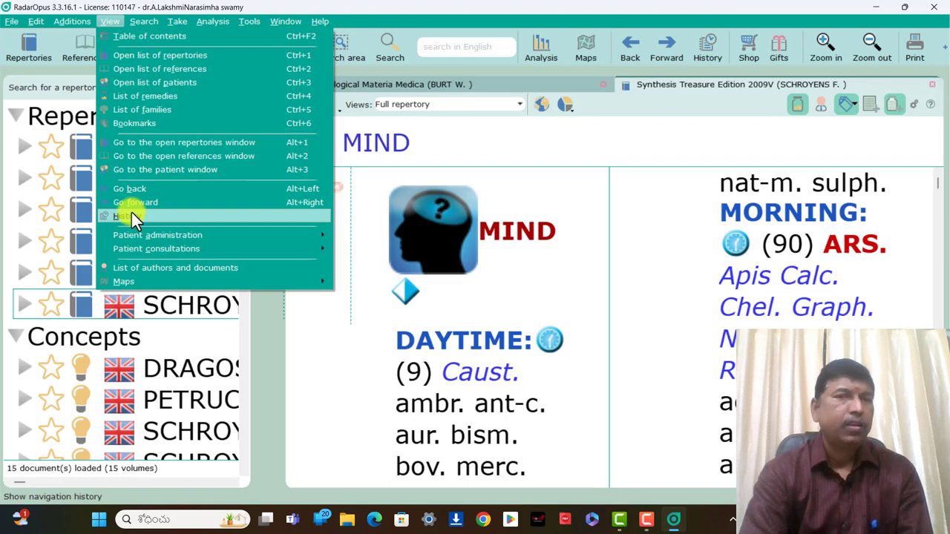
pyautogui.moveTo(136, 233)
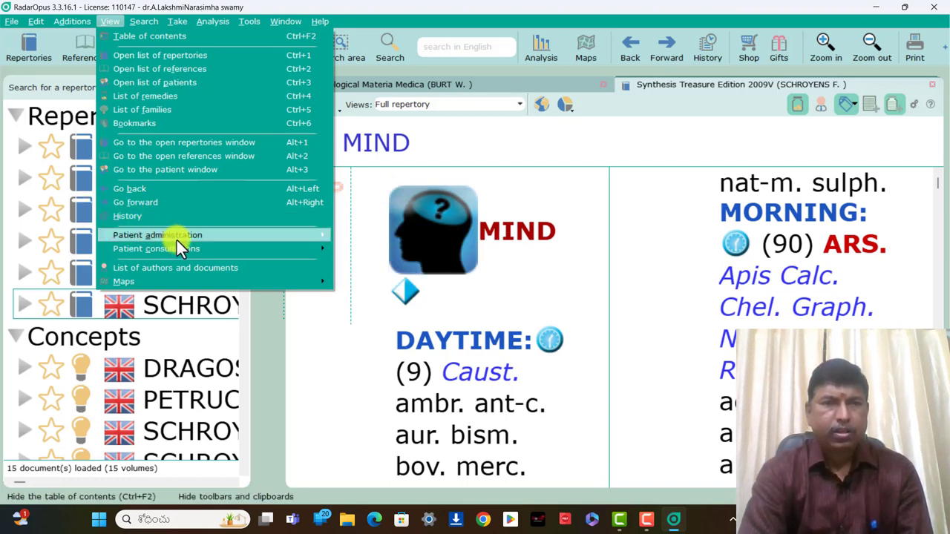
pyautogui.moveTo(177, 240)
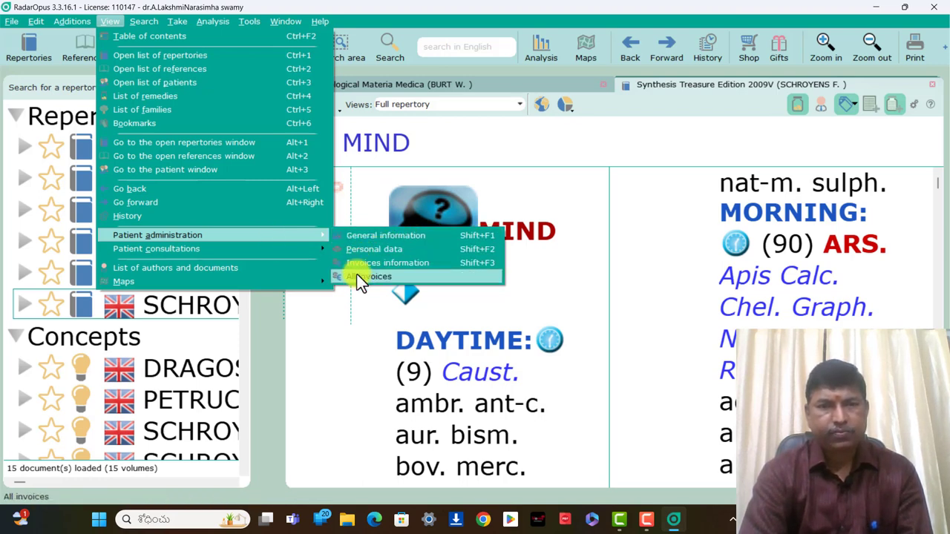
pyautogui.moveTo(202, 252)
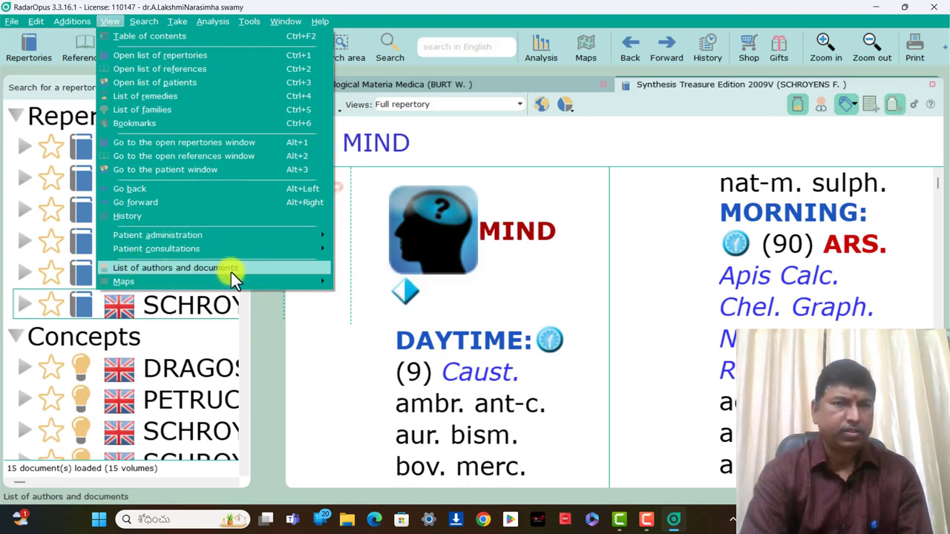
pyautogui.moveTo(193, 282)
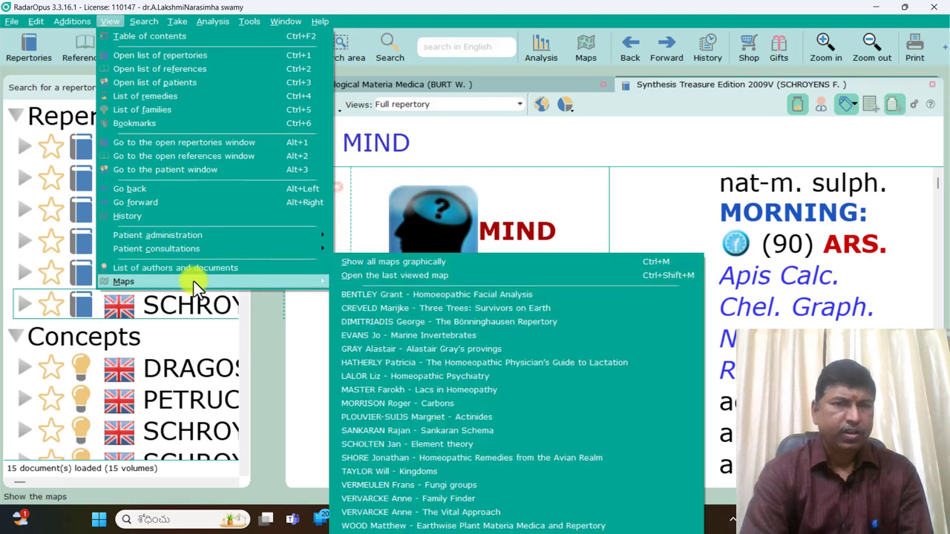
pyautogui.click(364, 295)
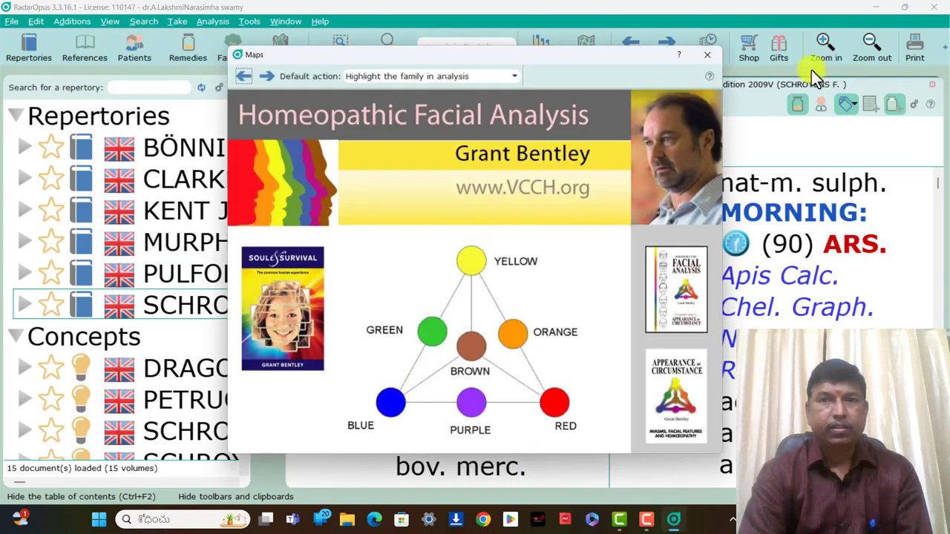
pyautogui.click(708, 56)
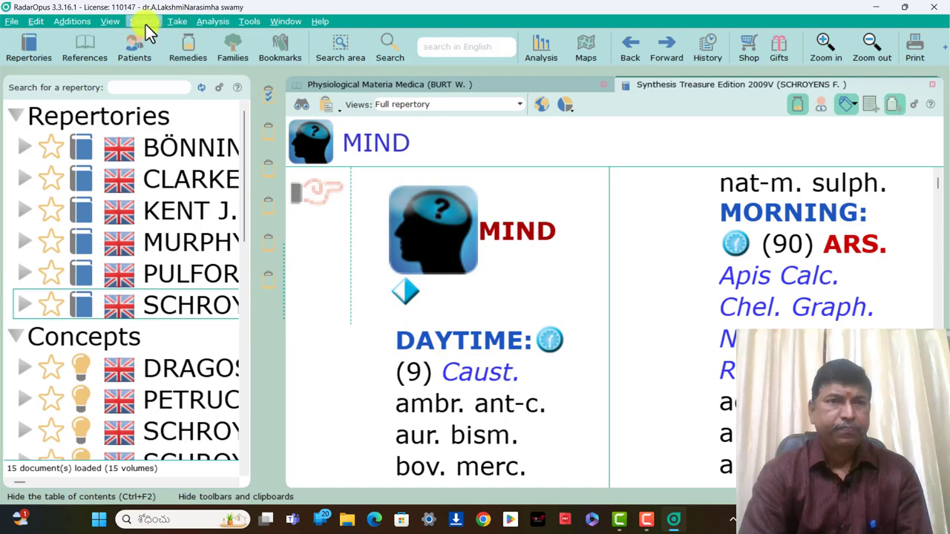
# Step: View the Earthwise Plant Materia Medica and Repertory map and close it again
pyautogui.click(145, 23)
pyautogui.moveTo(119, 24)
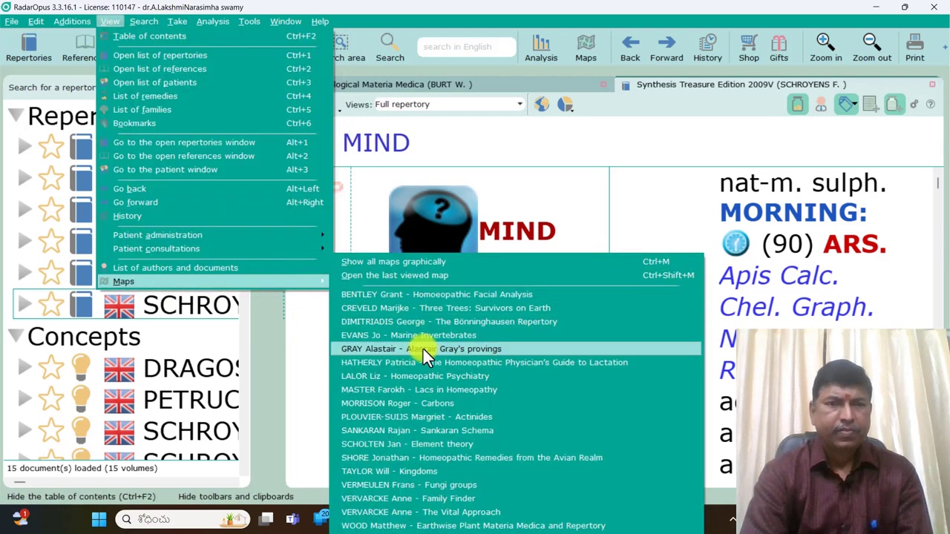
pyautogui.click(462, 526)
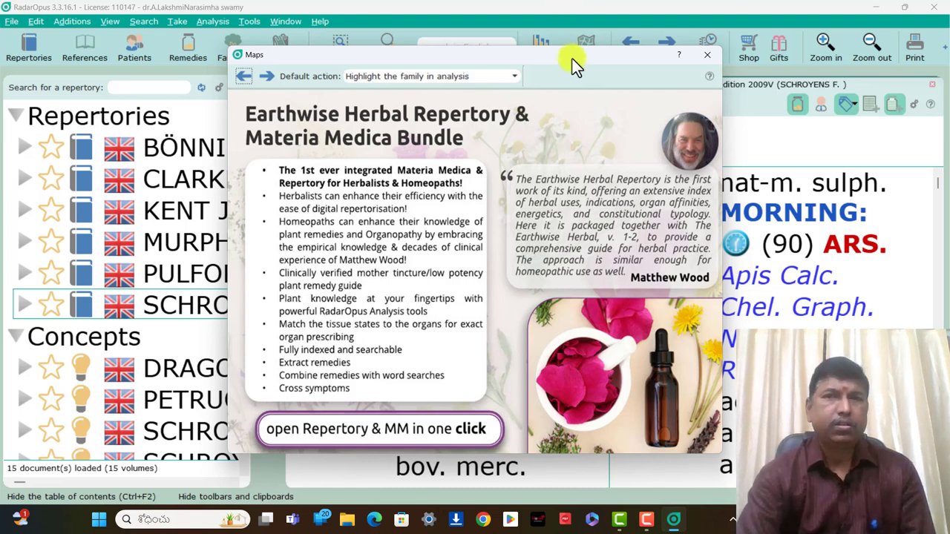
pyautogui.click(707, 56)
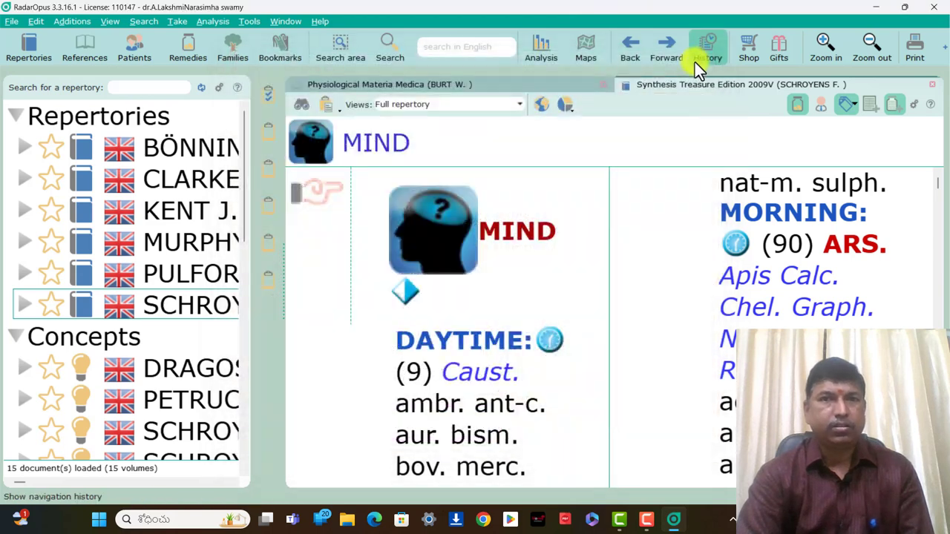
pyautogui.click(147, 26)
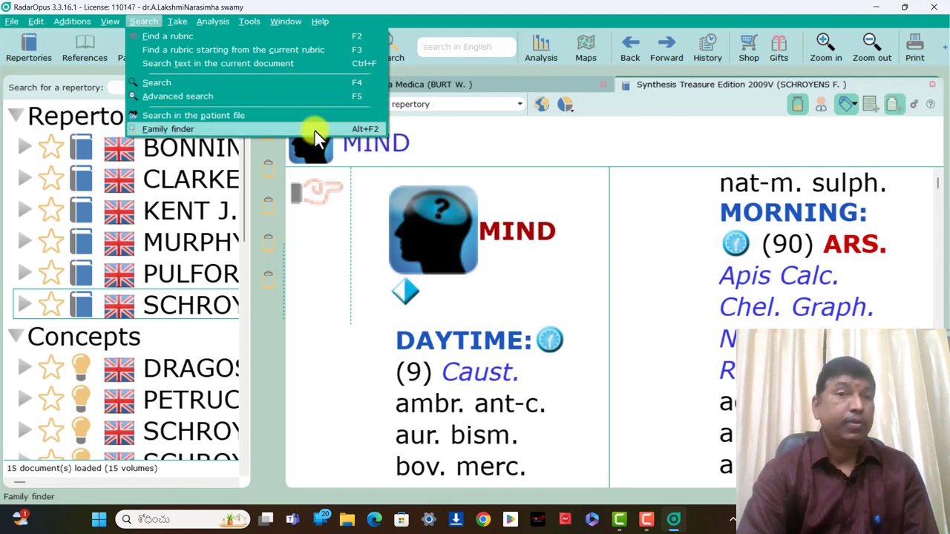
pyautogui.click(265, 10)
pyautogui.click(252, 22)
pyautogui.click(233, 23)
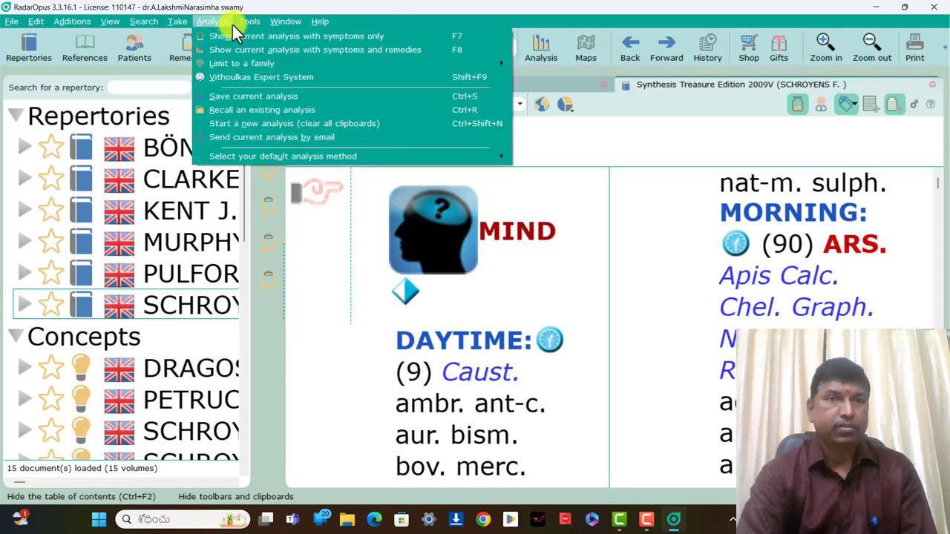
# Step: Try the take options for the MIND rubric with group a, cross-references, all sub-rubrics and the remedies of the sub-rubrics, and cancel
pyautogui.moveTo(184, 27)
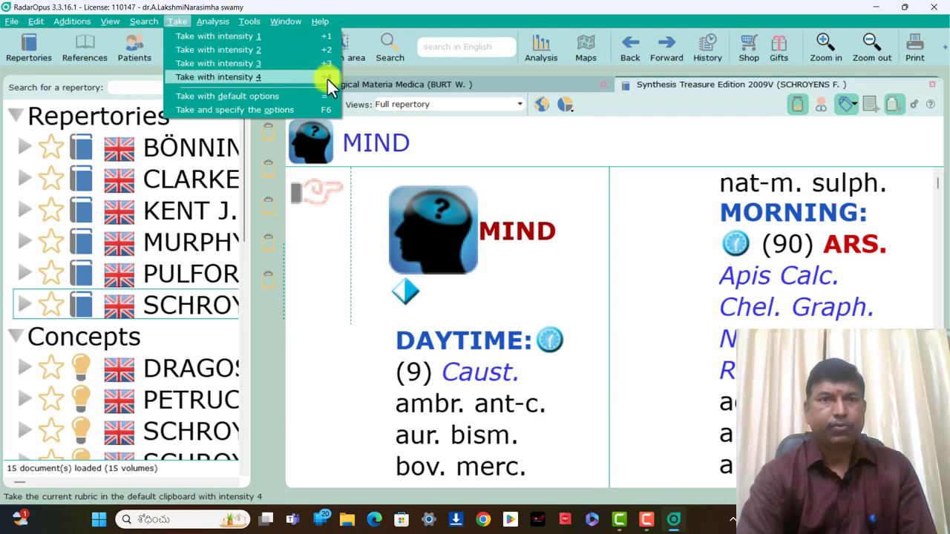
pyautogui.click(268, 111)
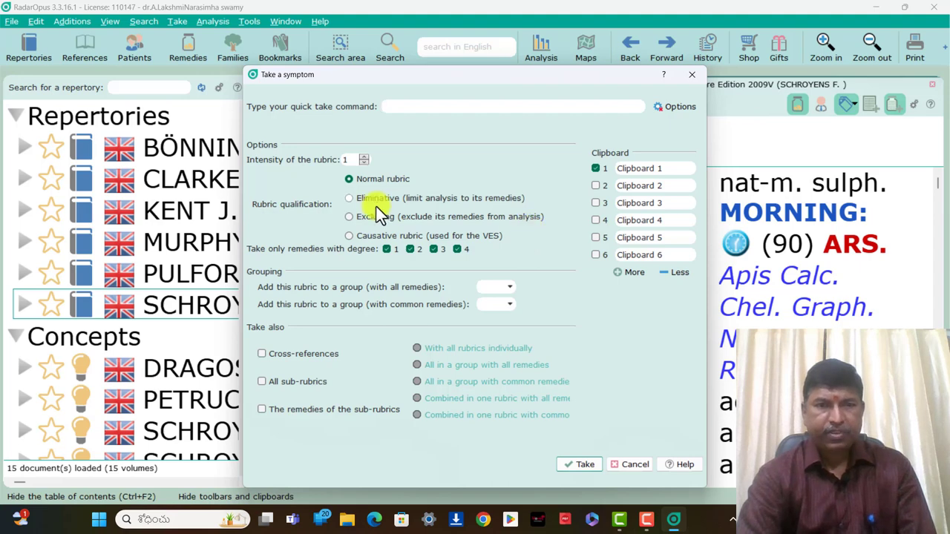
pyautogui.click(506, 288)
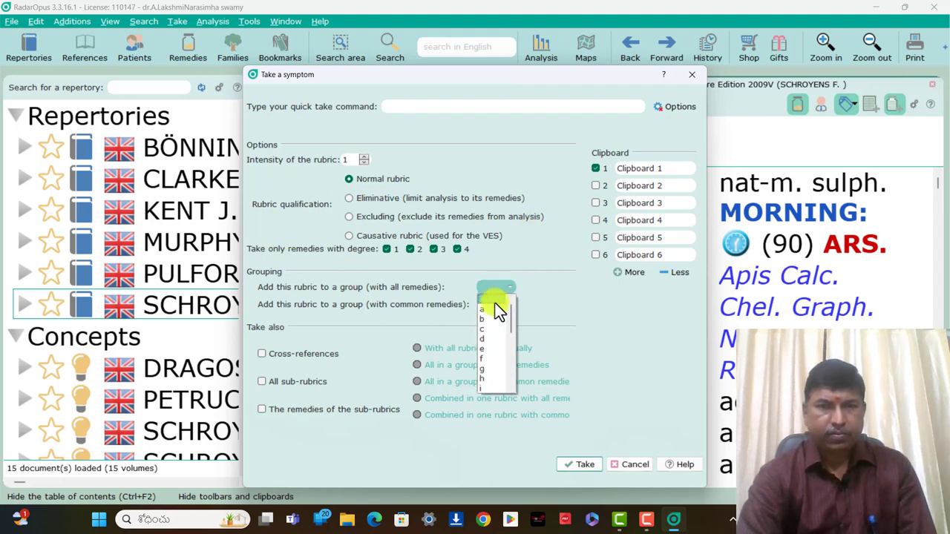
pyautogui.click(487, 309)
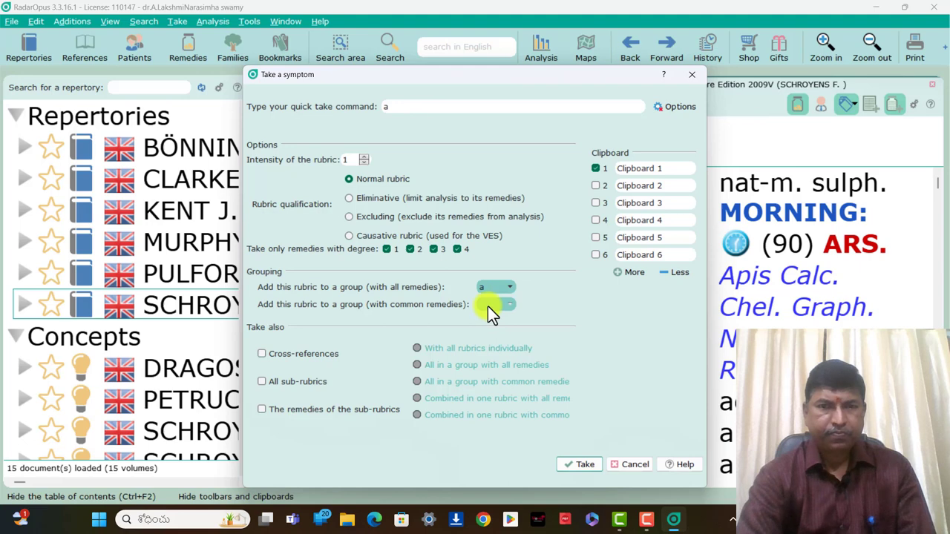
pyautogui.click(265, 353)
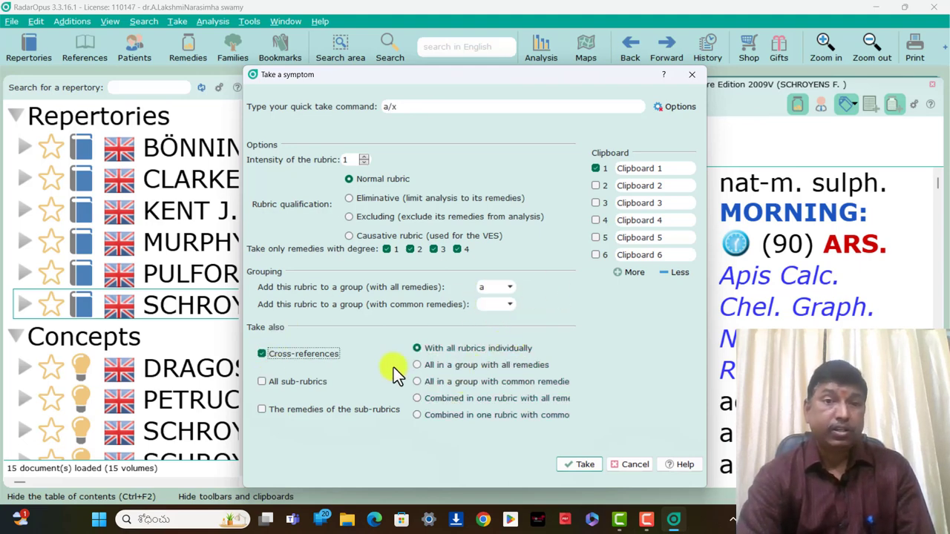
pyautogui.click(265, 382)
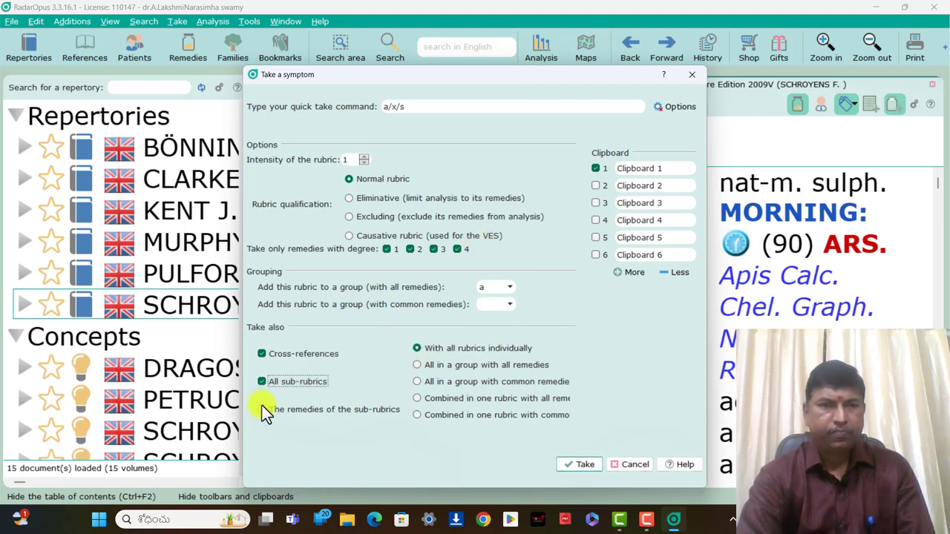
pyautogui.click(261, 409)
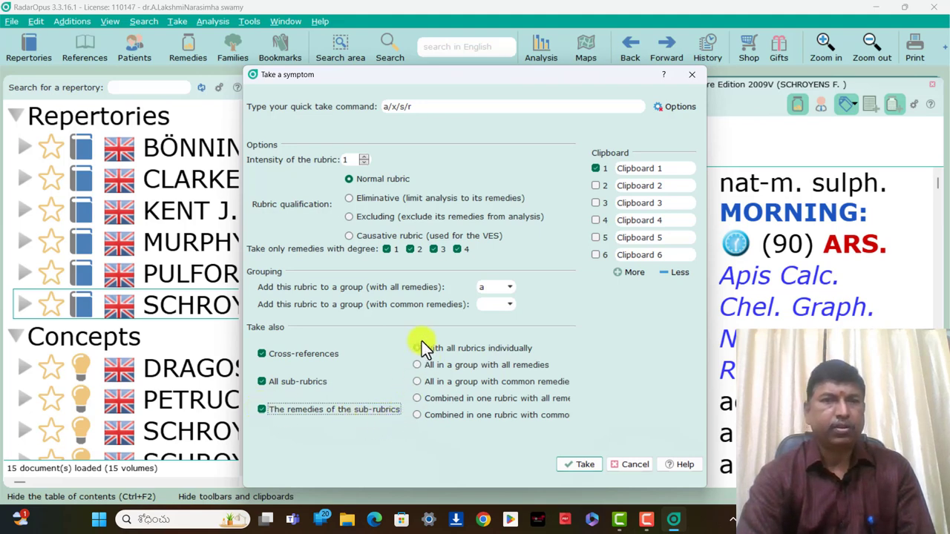
pyautogui.click(636, 465)
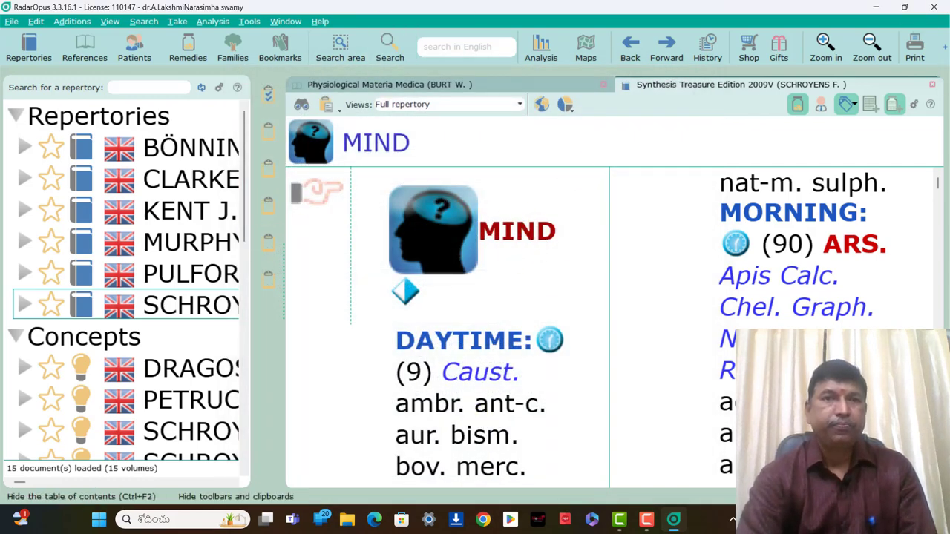
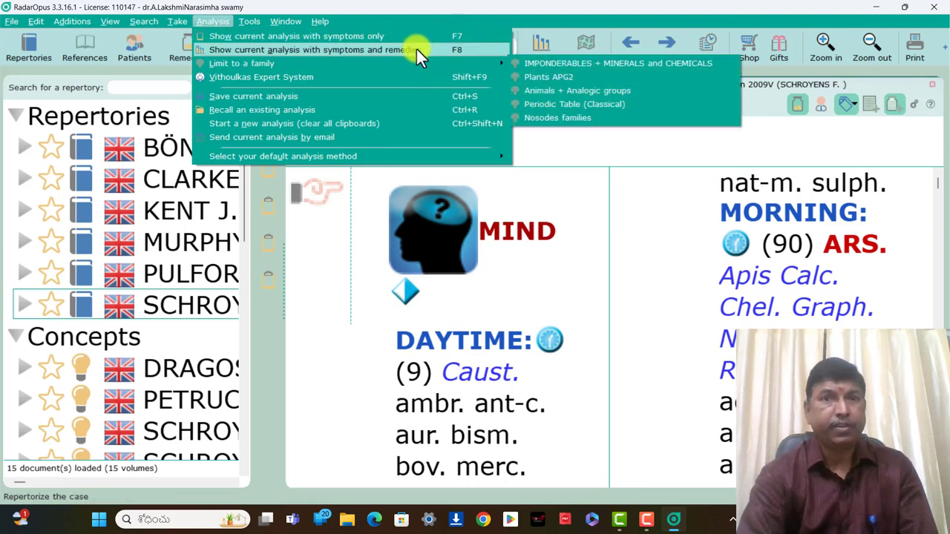
# Step: Set the default analysis method to Sum of symptoms (sorted degrees)
pyautogui.moveTo(224, 66)
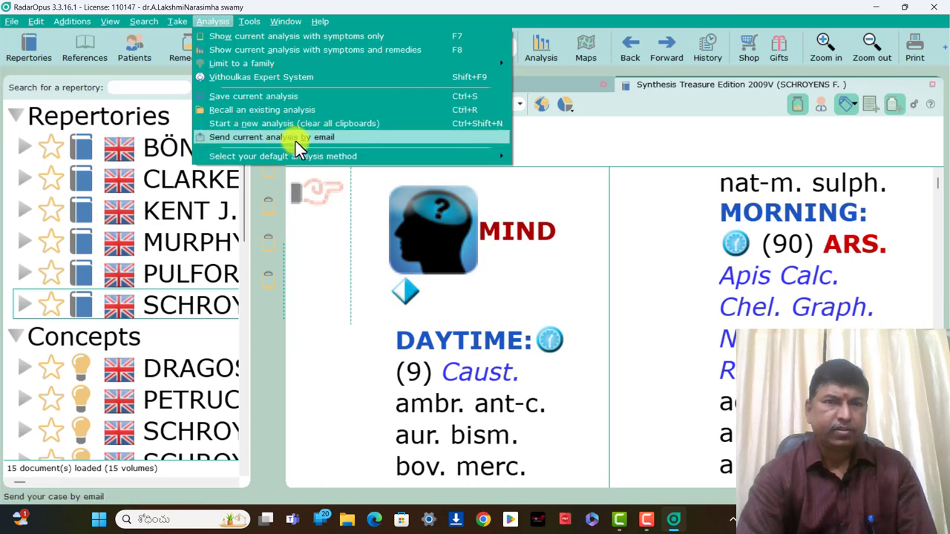
pyautogui.moveTo(269, 157)
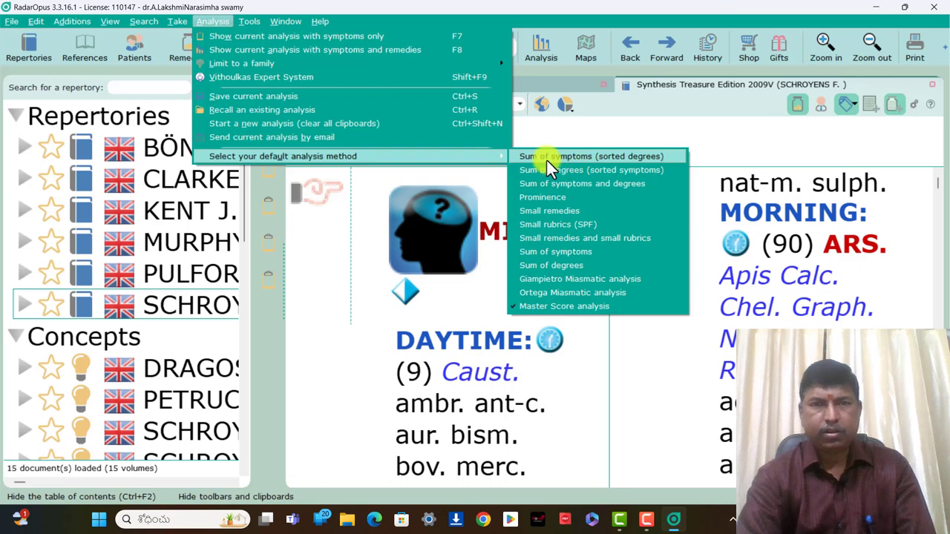
pyautogui.click(574, 160)
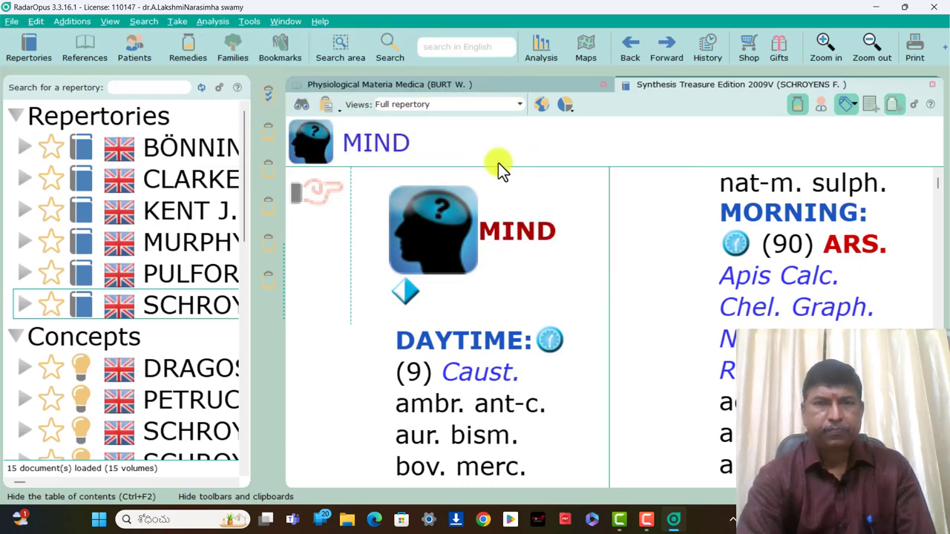
# Step: Set the default analysis method to Sum of symptoms and degrees
pyautogui.click(215, 22)
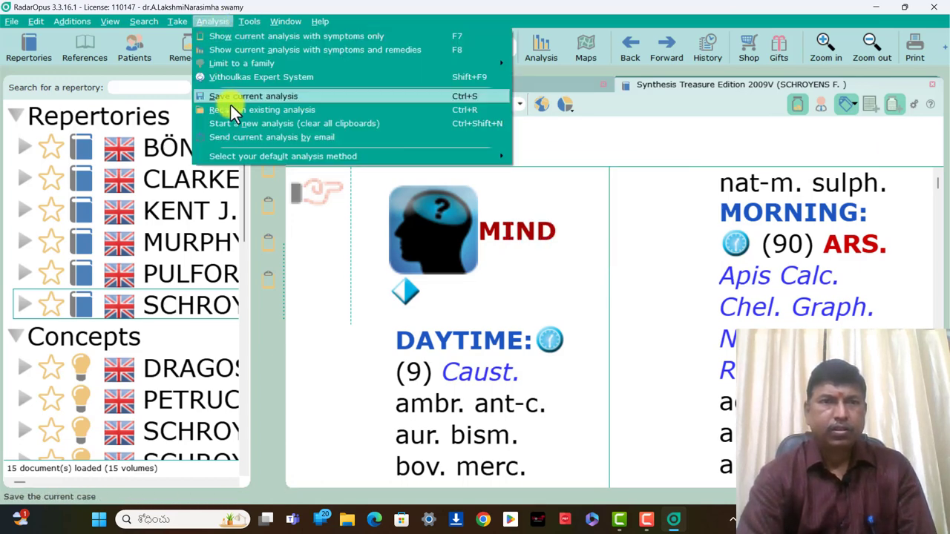
pyautogui.moveTo(442, 159)
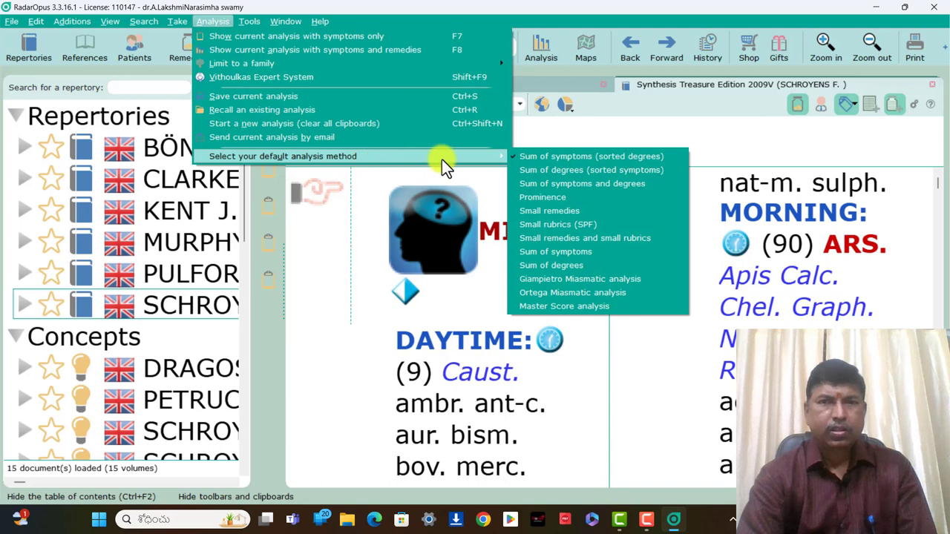
pyautogui.click(584, 184)
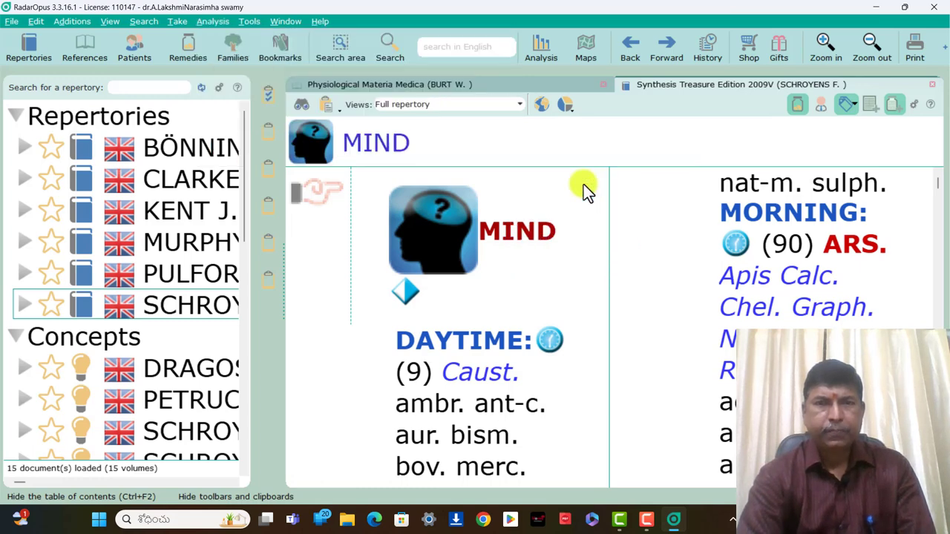
pyautogui.click(209, 23)
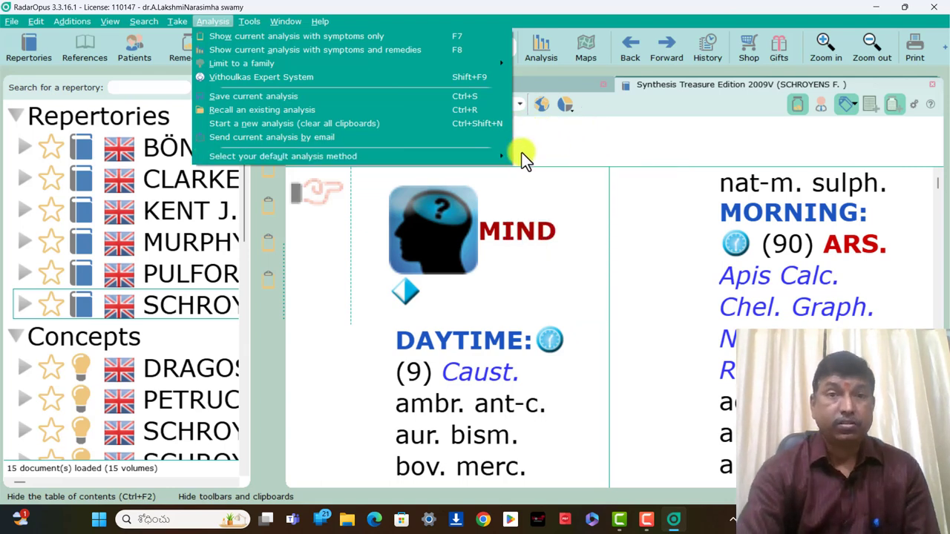
pyautogui.click(544, 143)
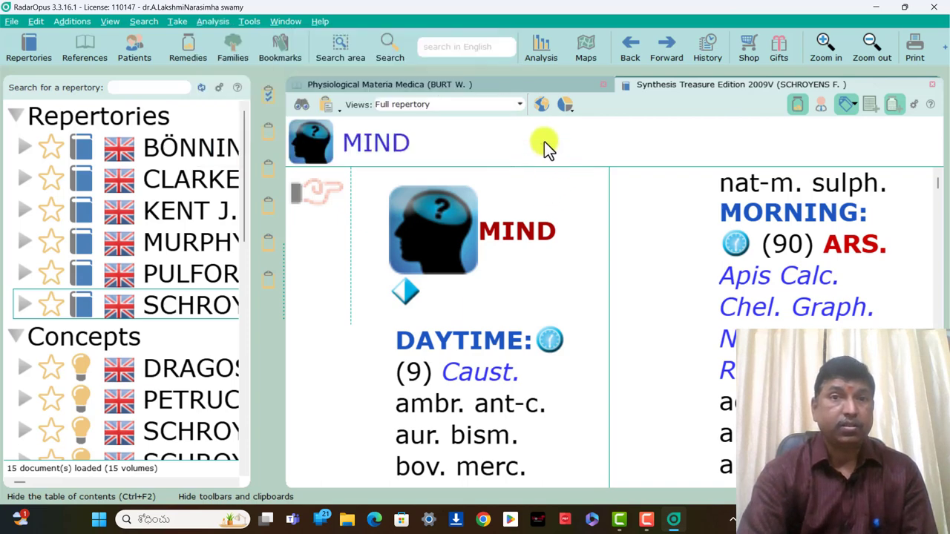
pyautogui.click(251, 21)
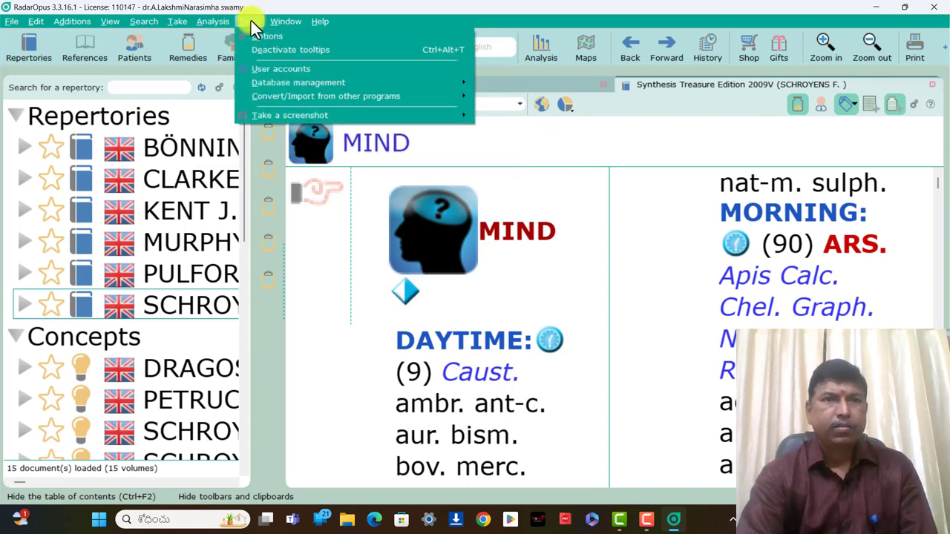
pyautogui.click(673, 519)
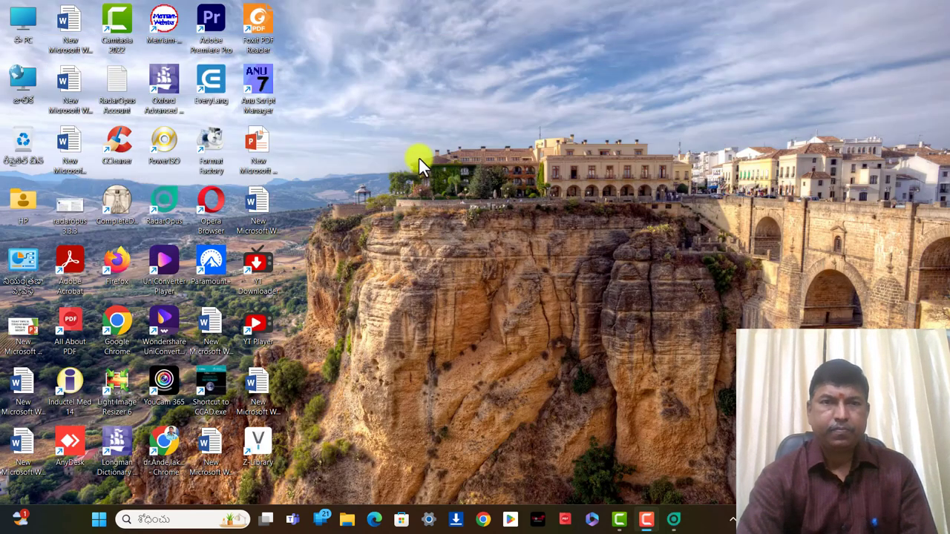
pyautogui.hotkey('alt', 'Tab')
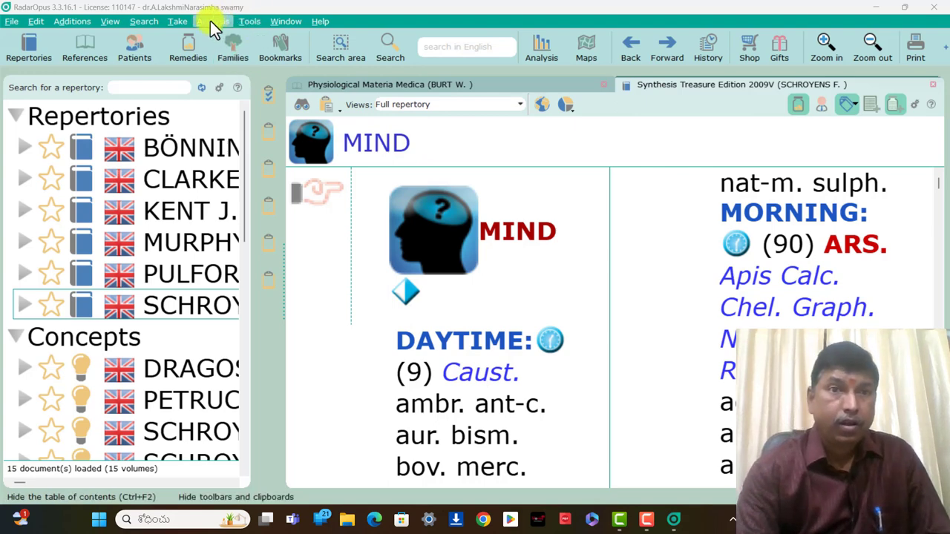
pyautogui.click(246, 21)
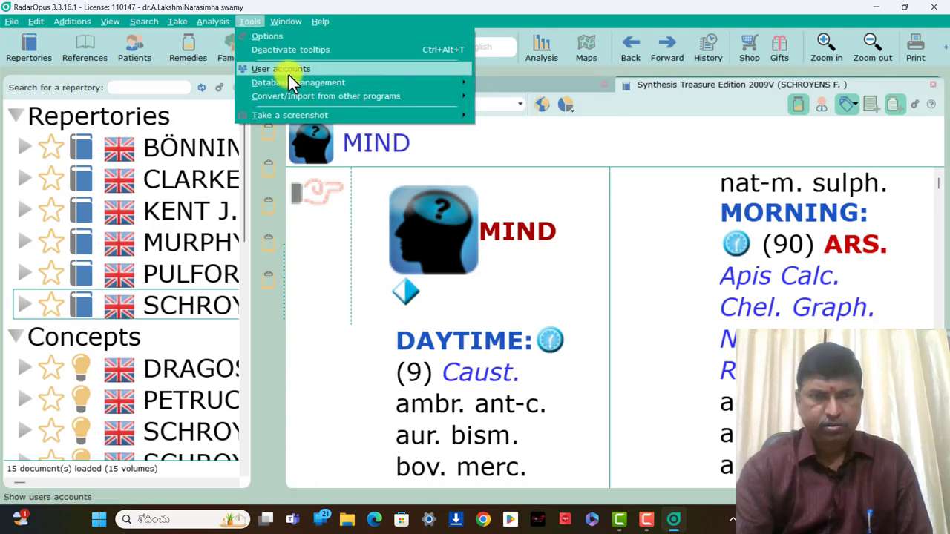
pyautogui.moveTo(302, 84)
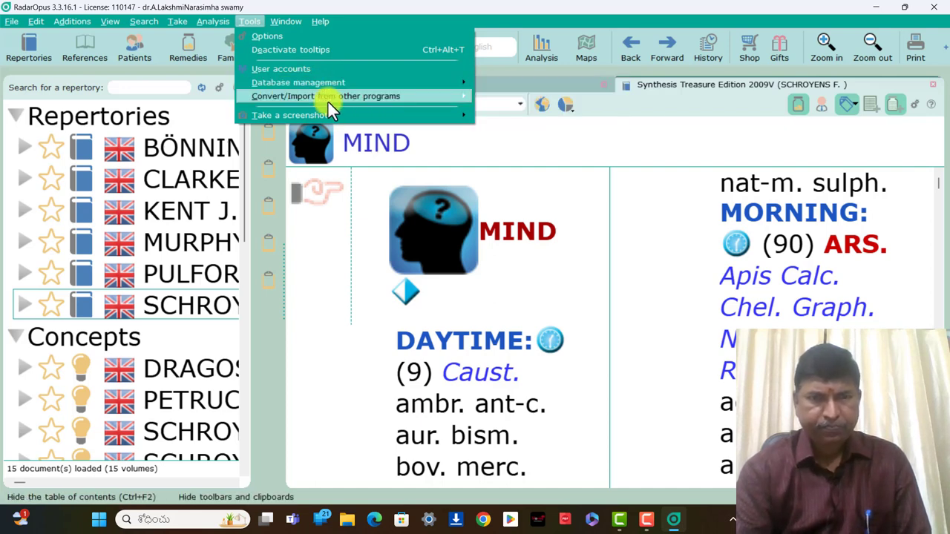
pyautogui.moveTo(329, 101)
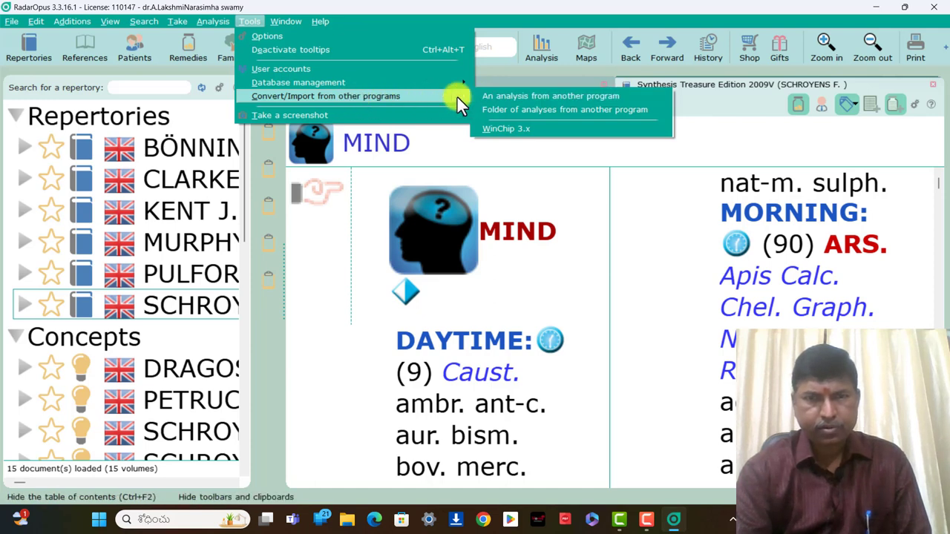
pyautogui.moveTo(295, 116)
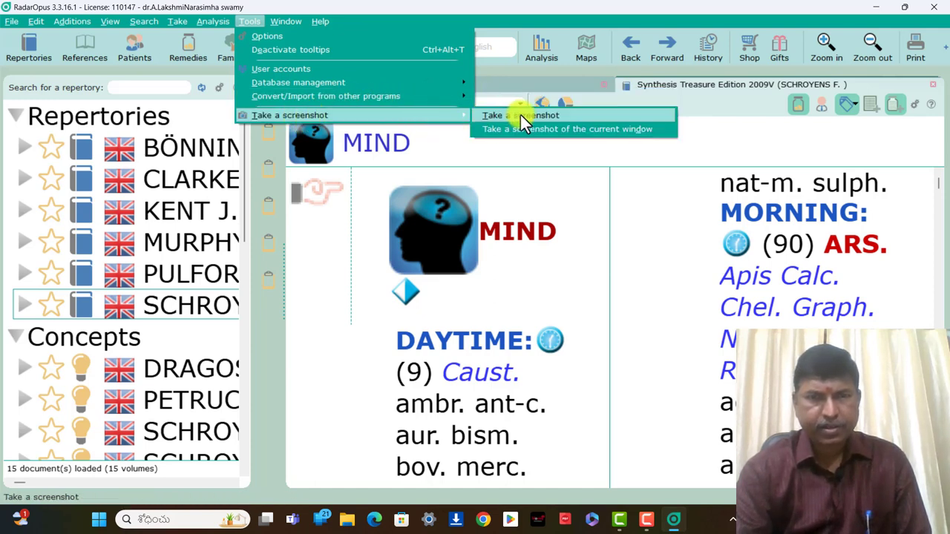
pyautogui.moveTo(290, 16)
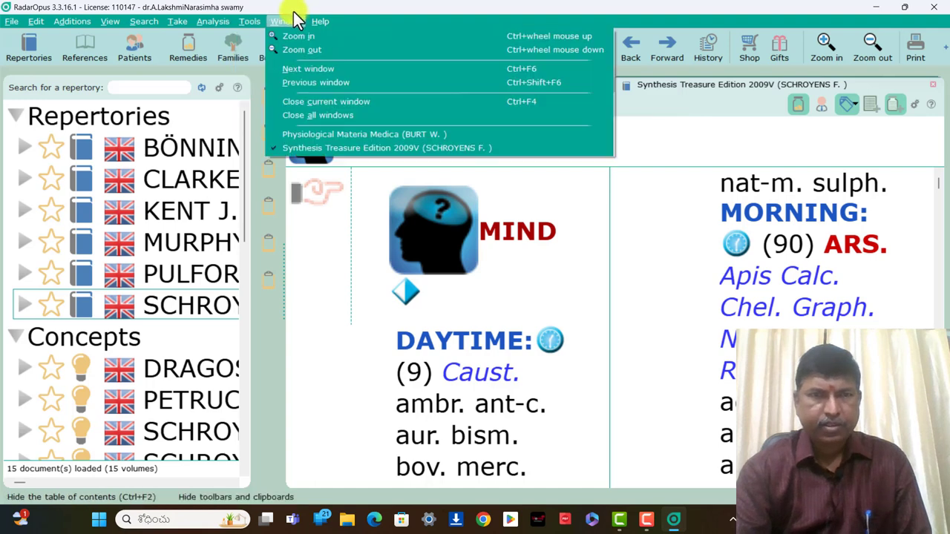
# Step: Open the general options and choose English as the language of the program
pyautogui.moveTo(257, 24)
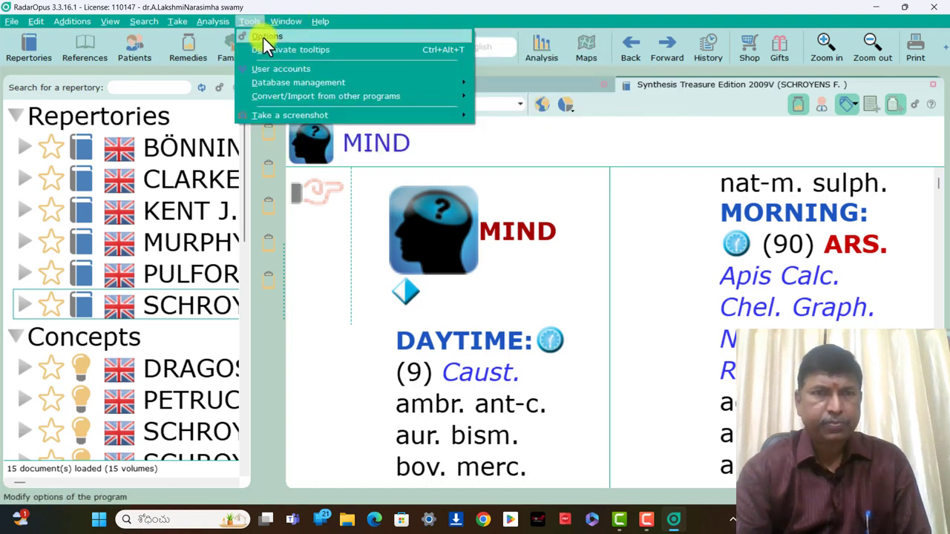
pyautogui.click(263, 38)
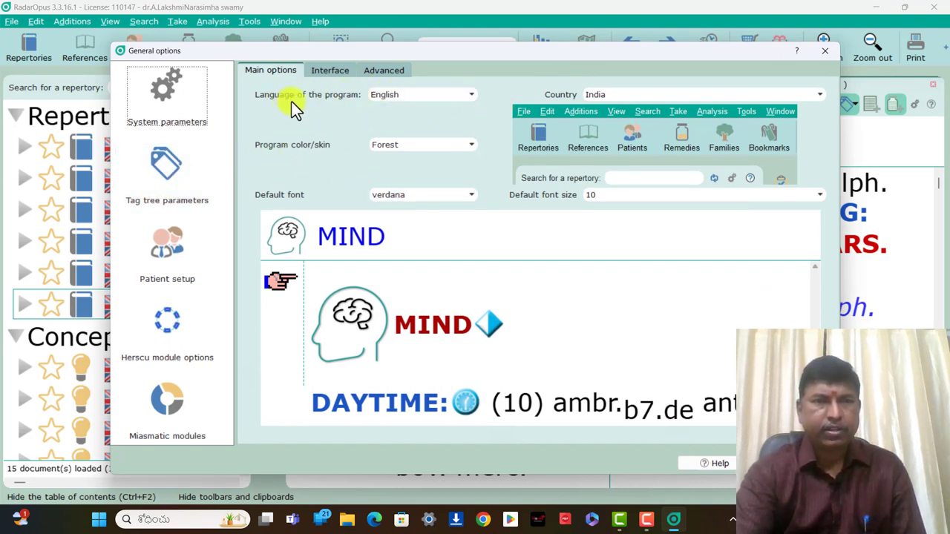
pyautogui.click(471, 97)
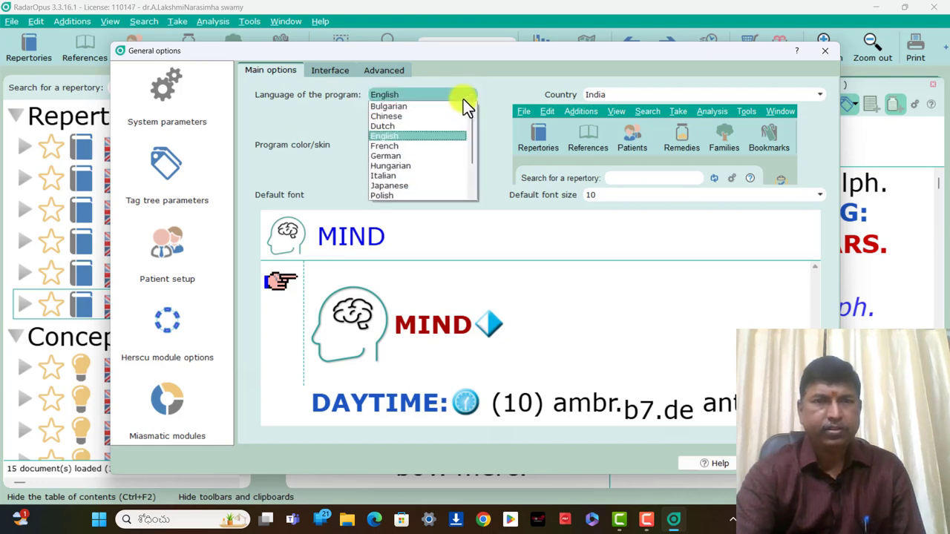
pyautogui.scroll(-2, 422, 174)
pyautogui.scroll(2, 423, 163)
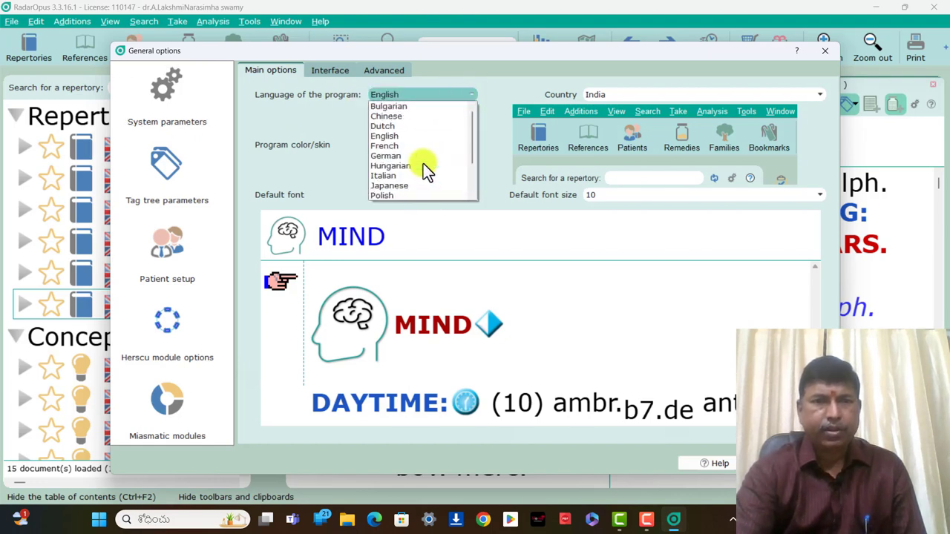
pyautogui.click(385, 135)
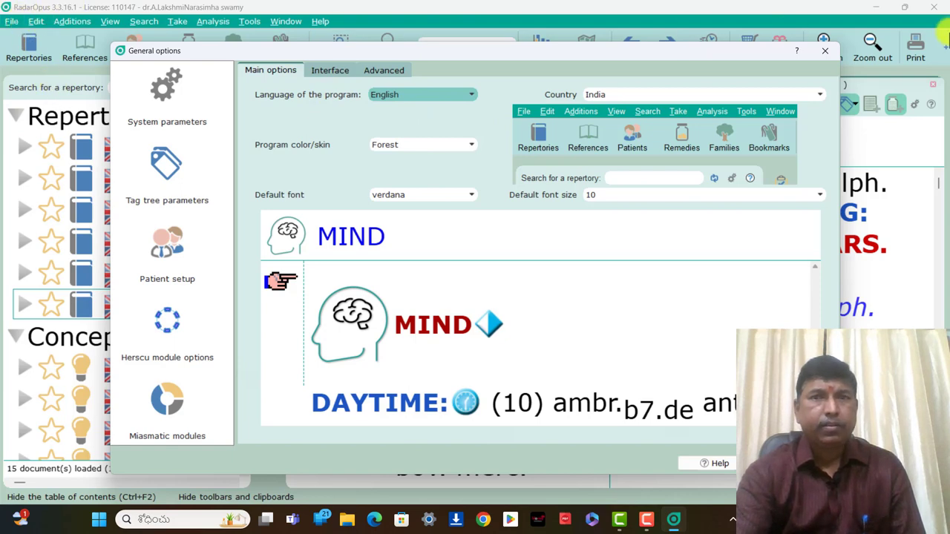
# Step: Preview the Classic, Default and Forest program skins and set the program color/skin to Mountain
pyautogui.click(469, 149)
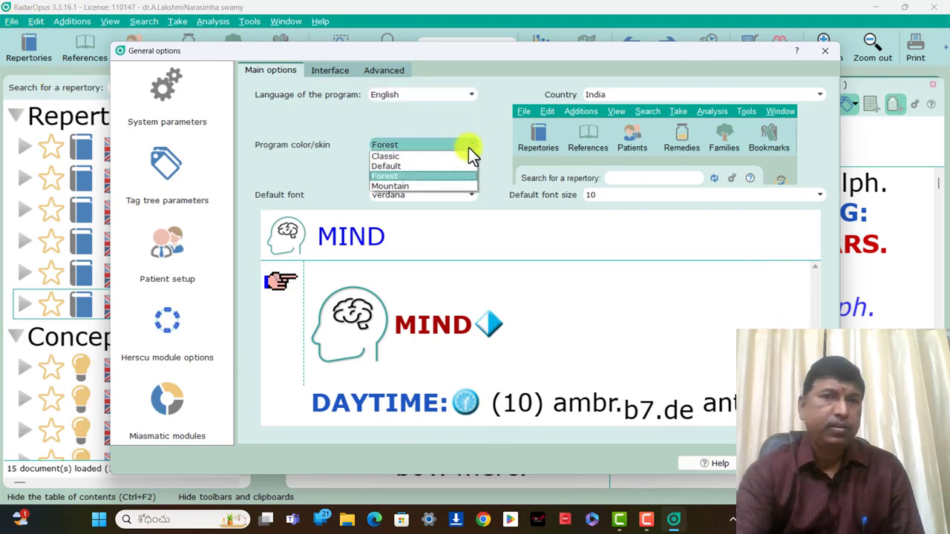
pyautogui.click(404, 156)
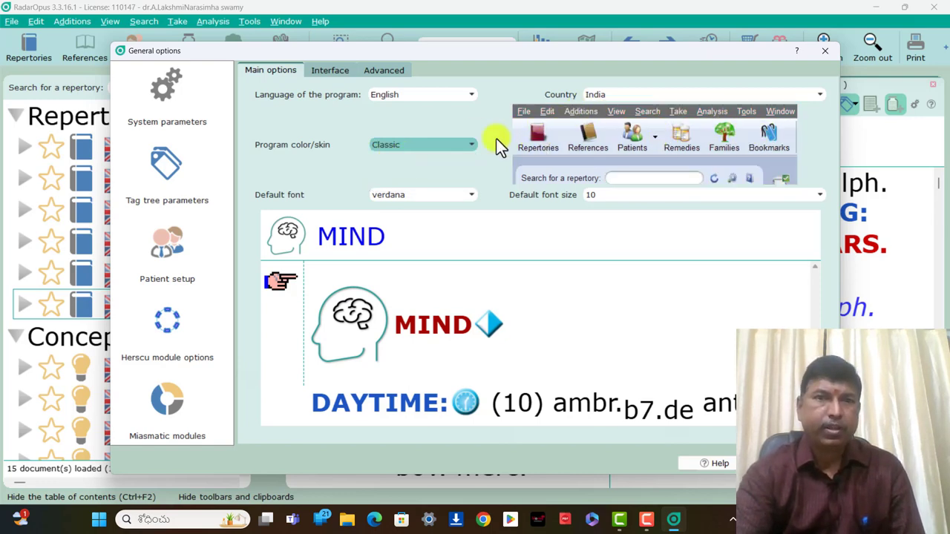
pyautogui.click(470, 146)
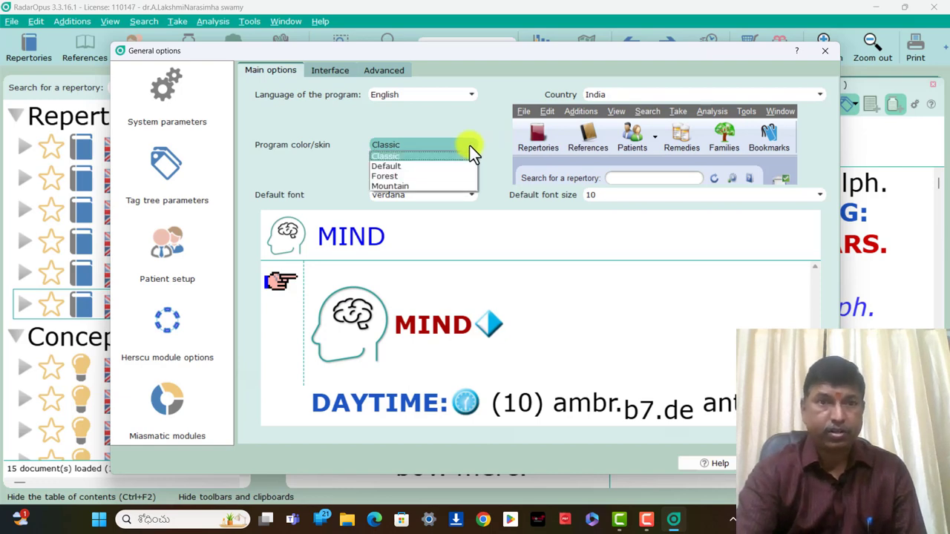
pyautogui.click(407, 165)
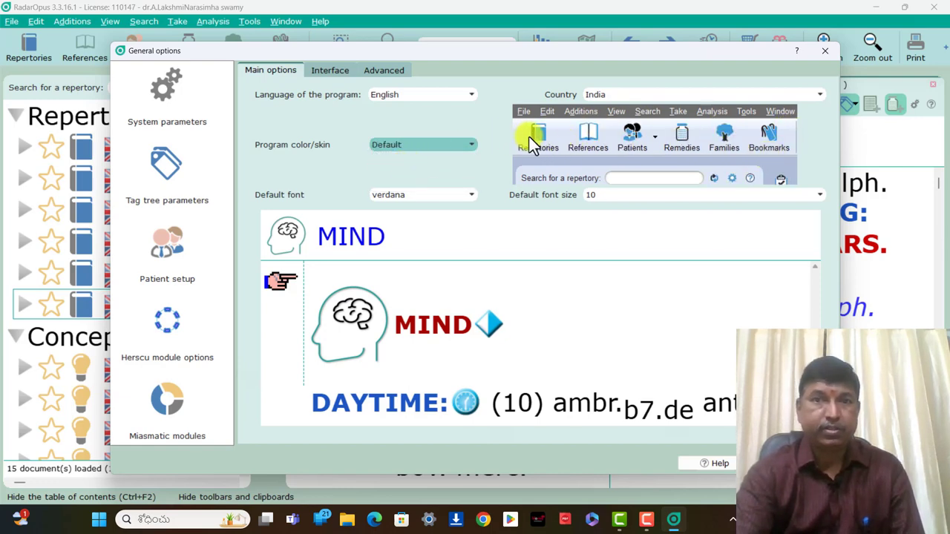
pyautogui.click(475, 148)
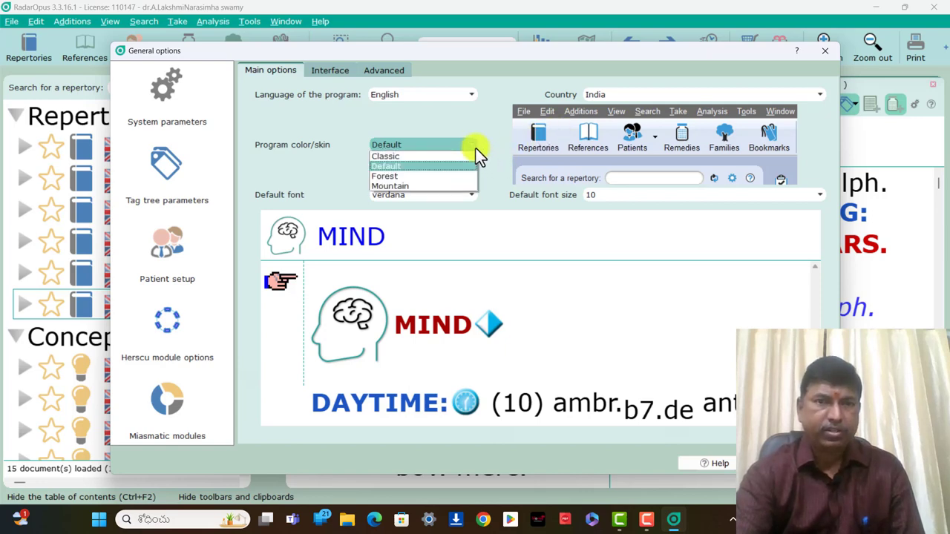
pyautogui.click(405, 175)
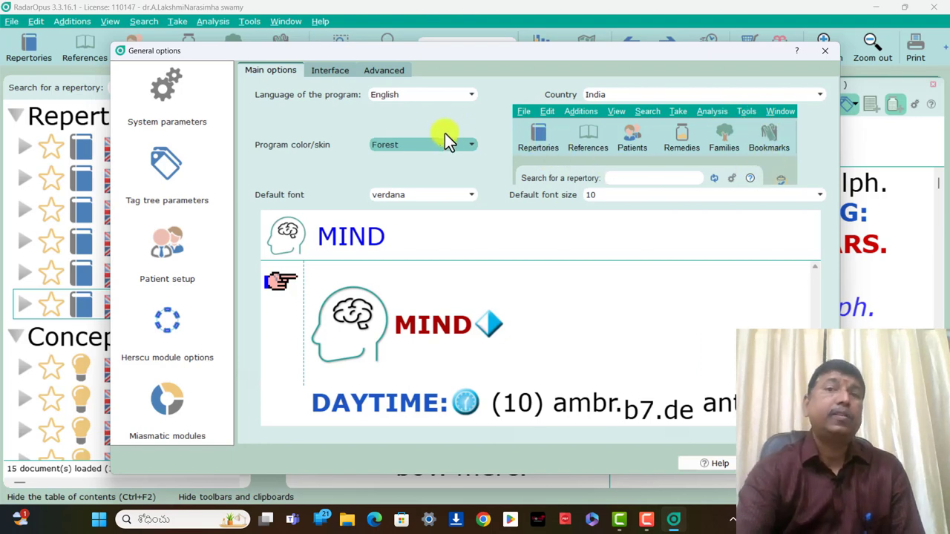
pyautogui.click(475, 145)
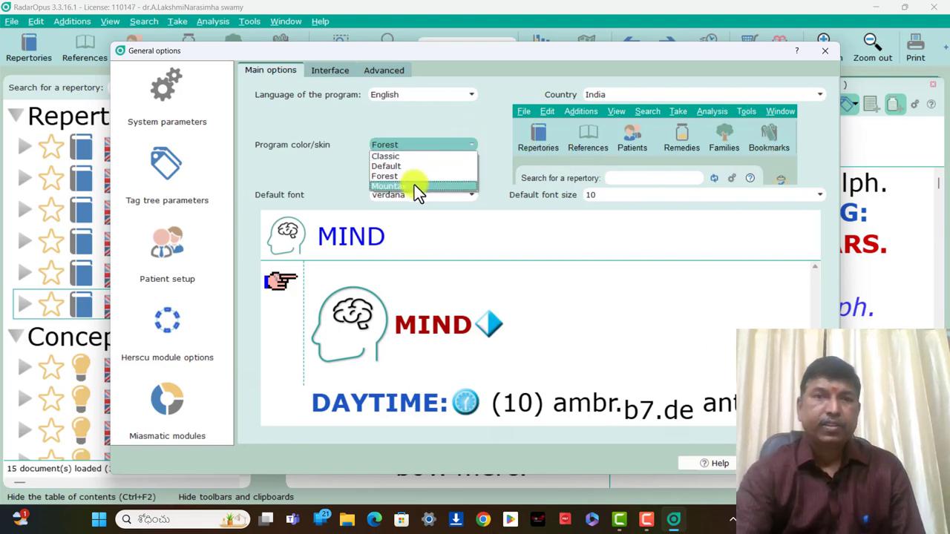
pyautogui.click(418, 186)
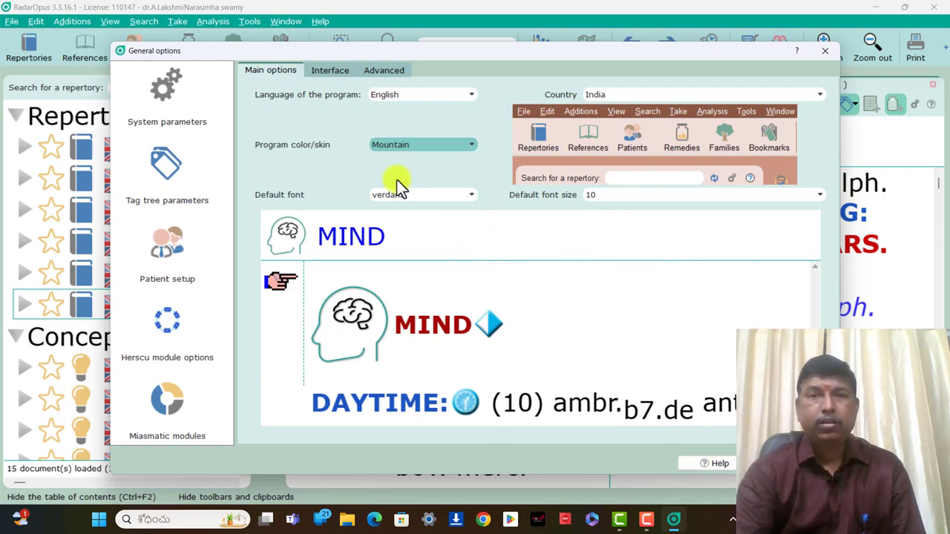
# Step: Try Lucida Bright and Arial as the default font and apply the general options with Arial
pyautogui.click(471, 196)
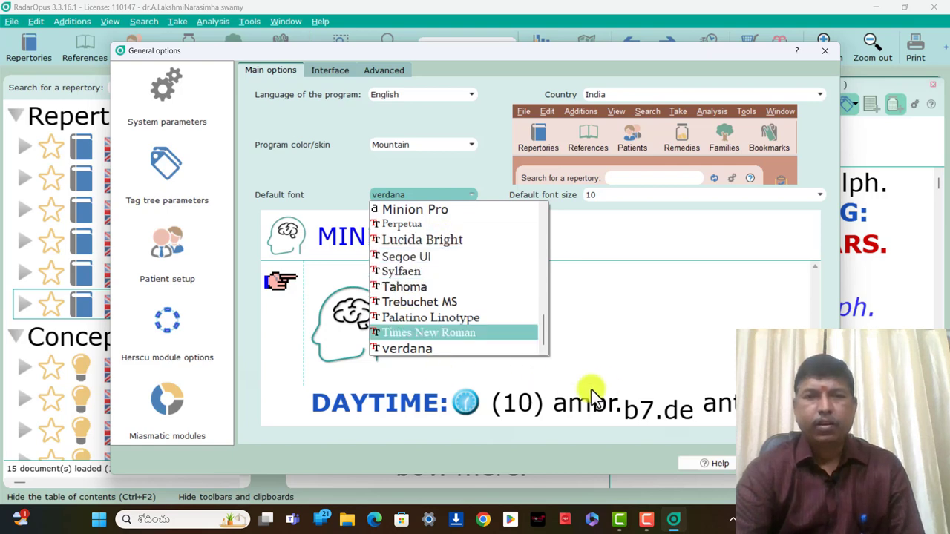
pyautogui.click(427, 239)
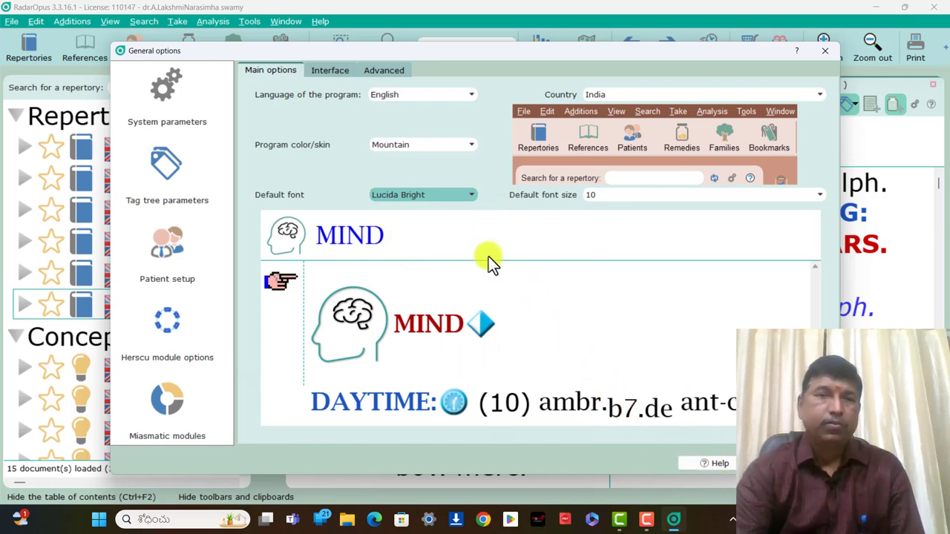
pyautogui.click(475, 194)
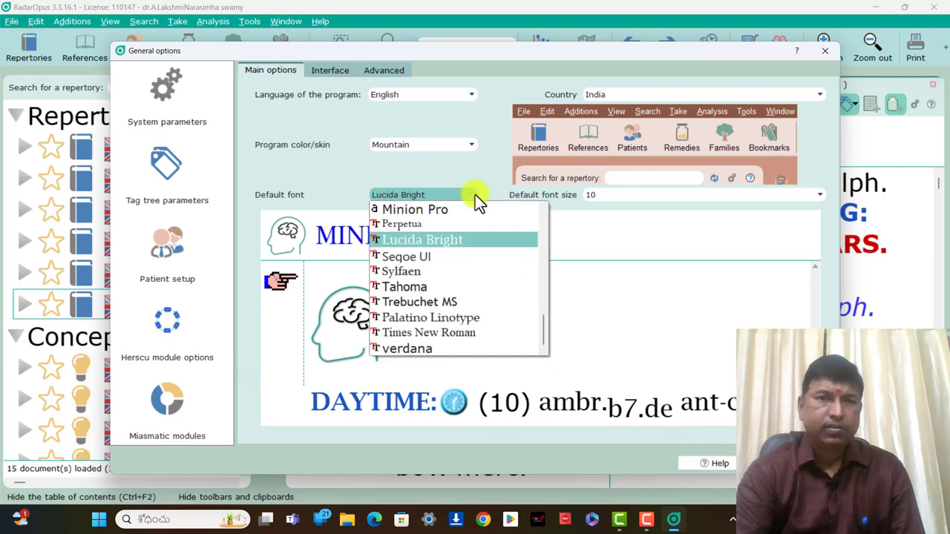
pyautogui.click(644, 522)
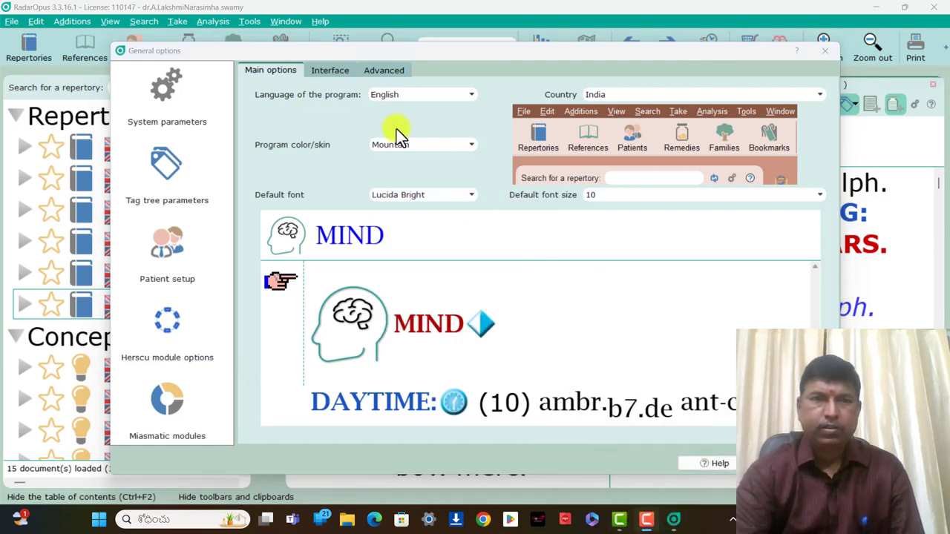
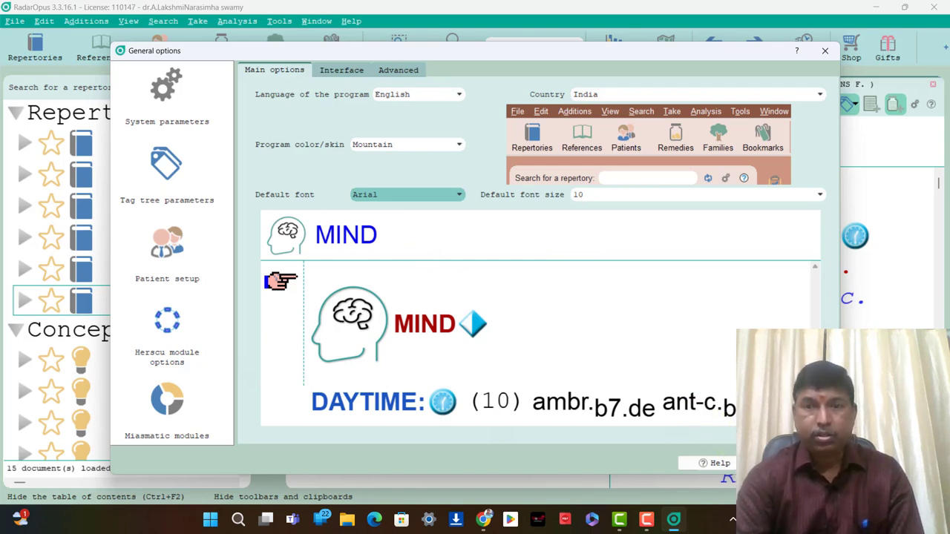
pyautogui.press('Return')
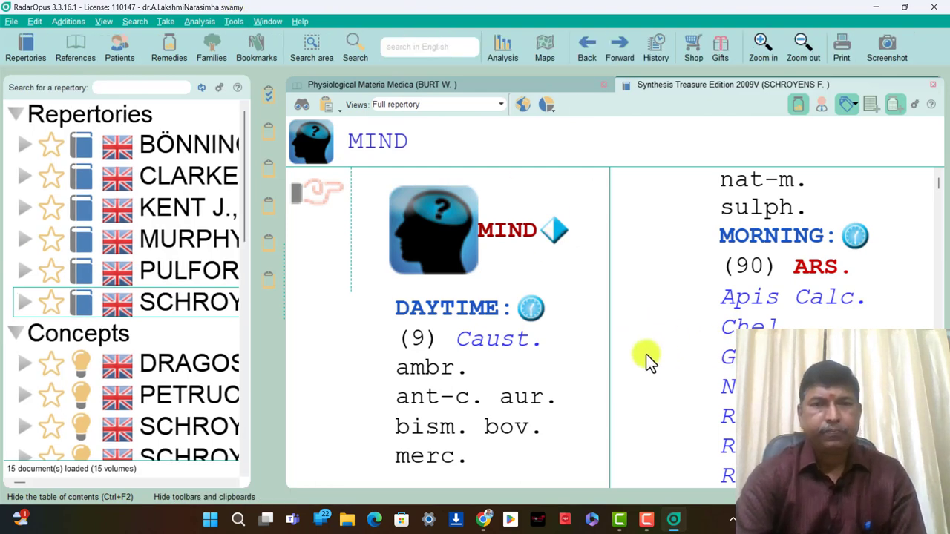
# Step: Reopen the general options, set the default font to verdana and apply the change
pyautogui.click(236, 21)
pyautogui.click(240, 35)
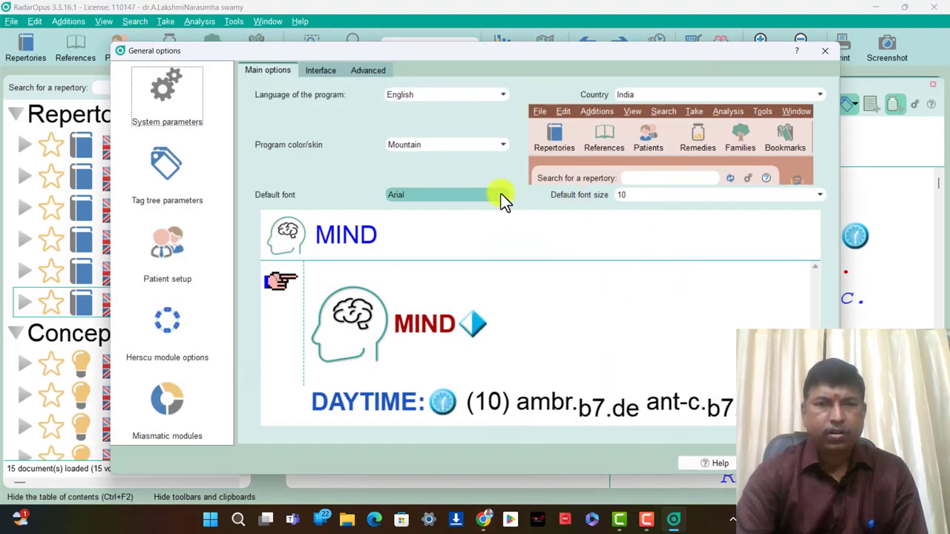
pyautogui.click(501, 194)
pyautogui.scroll(-8, 514, 297)
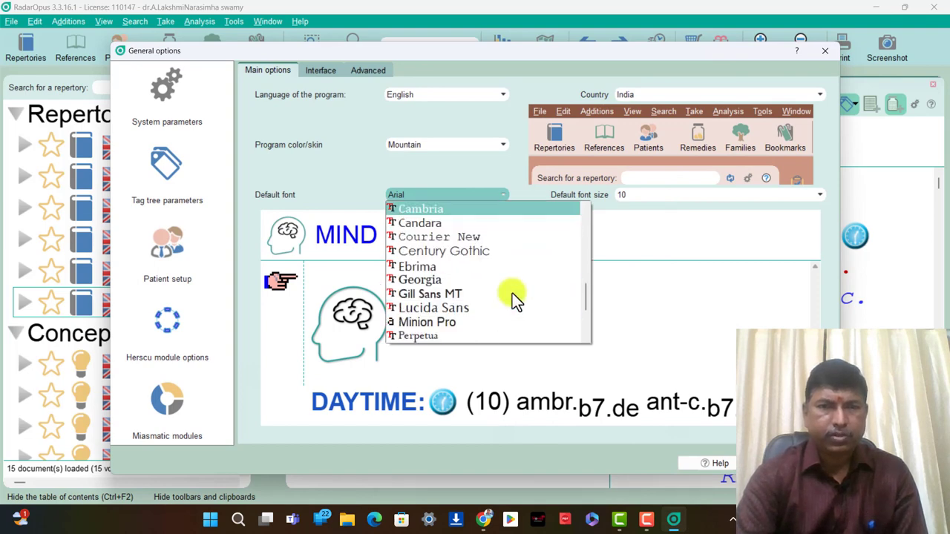
pyautogui.scroll(-3, 512, 293)
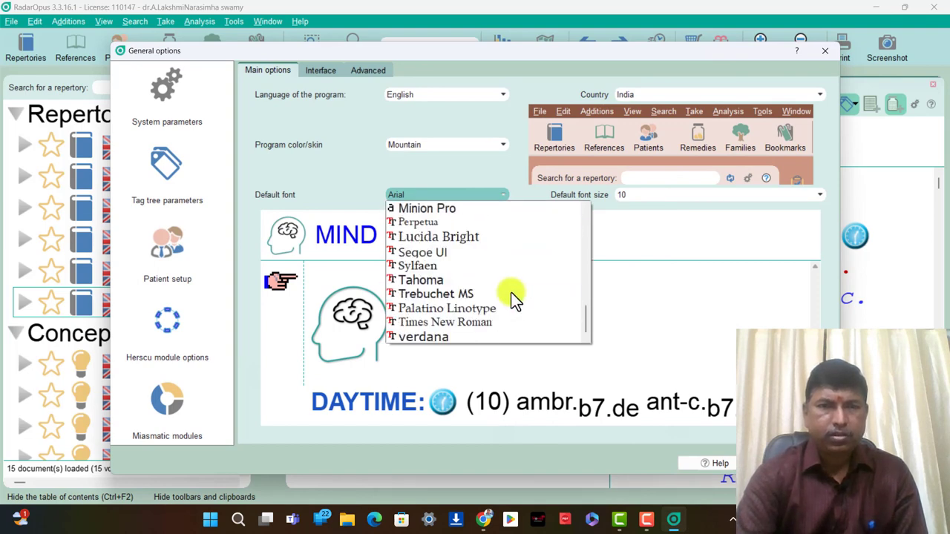
pyautogui.click(429, 335)
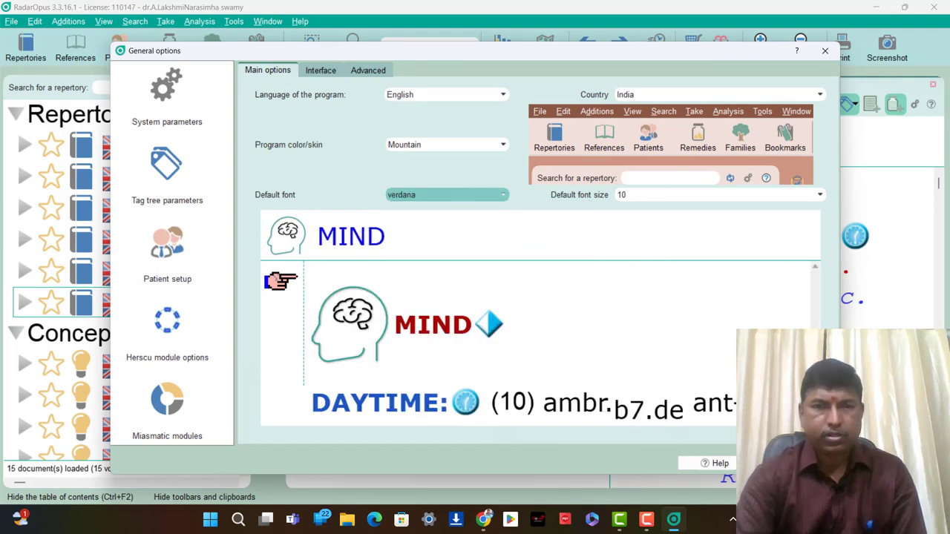
pyautogui.click(772, 463)
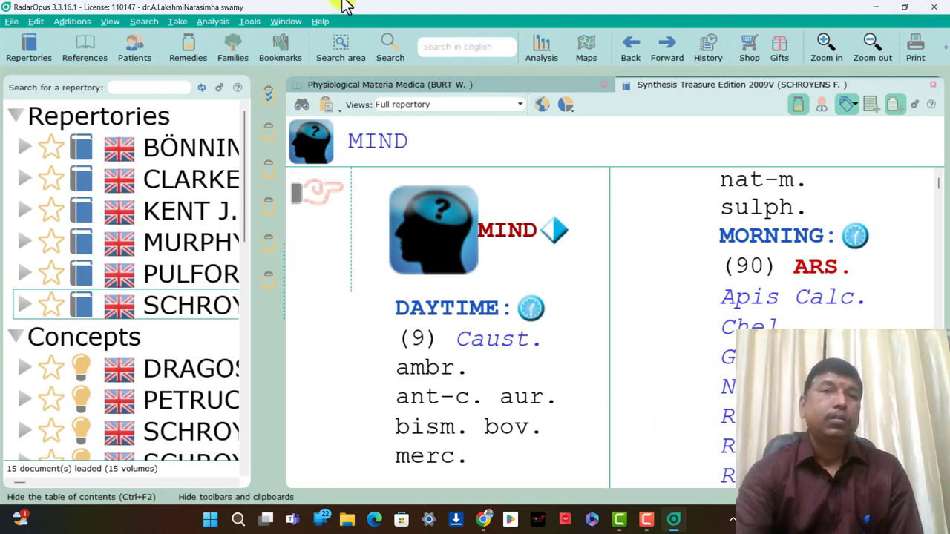
pyautogui.scroll(-3, 593, 269)
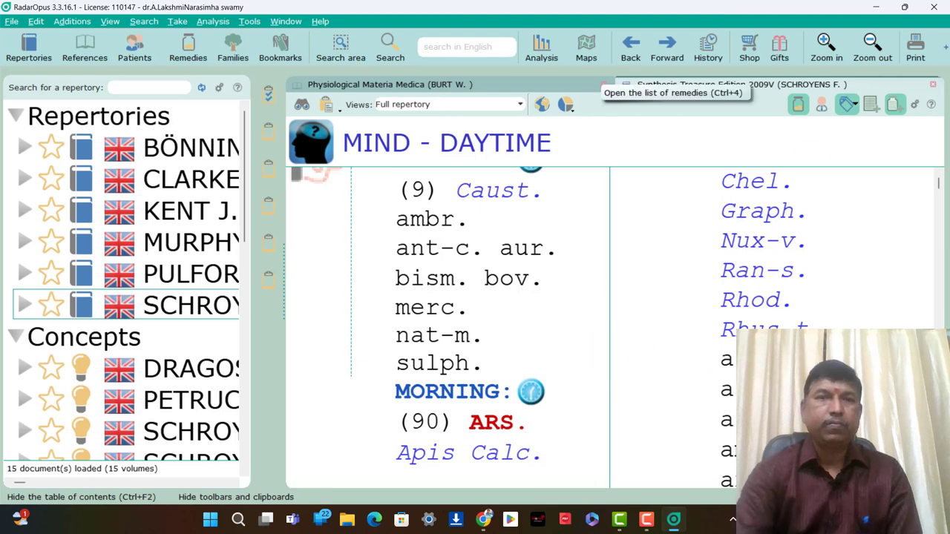
pyautogui.scroll(3, 599, 419)
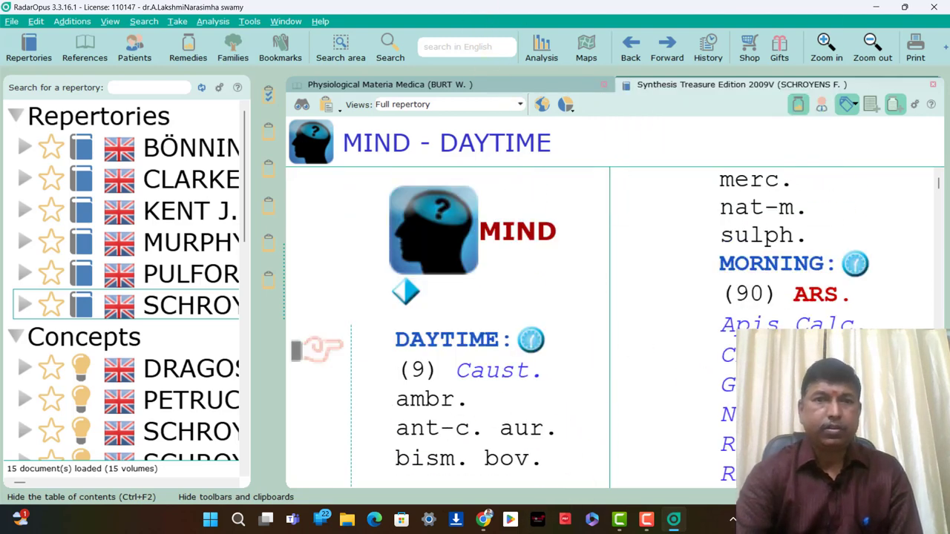
# Step: In the general options, set the dimension of the search field to Medium and view the advanced startup and mouse options
pyautogui.click(254, 23)
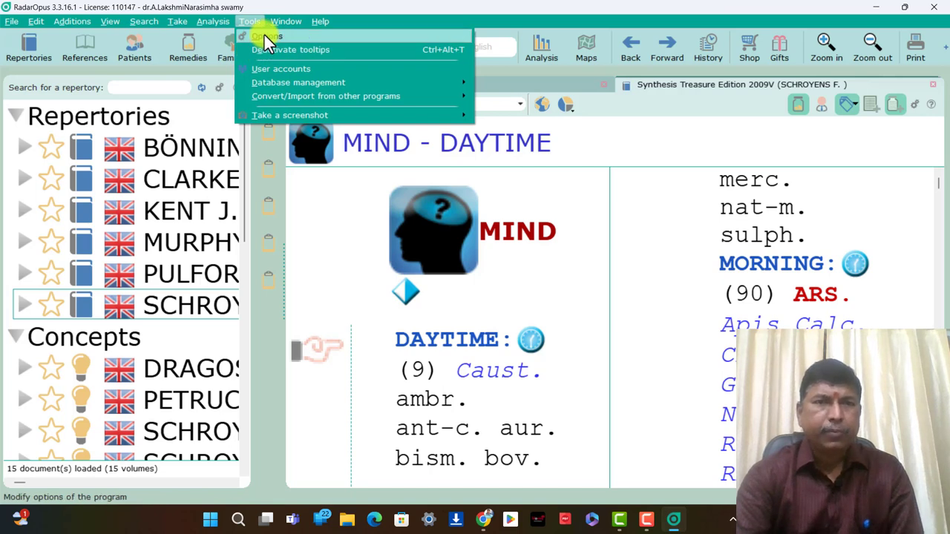
pyautogui.click(264, 35)
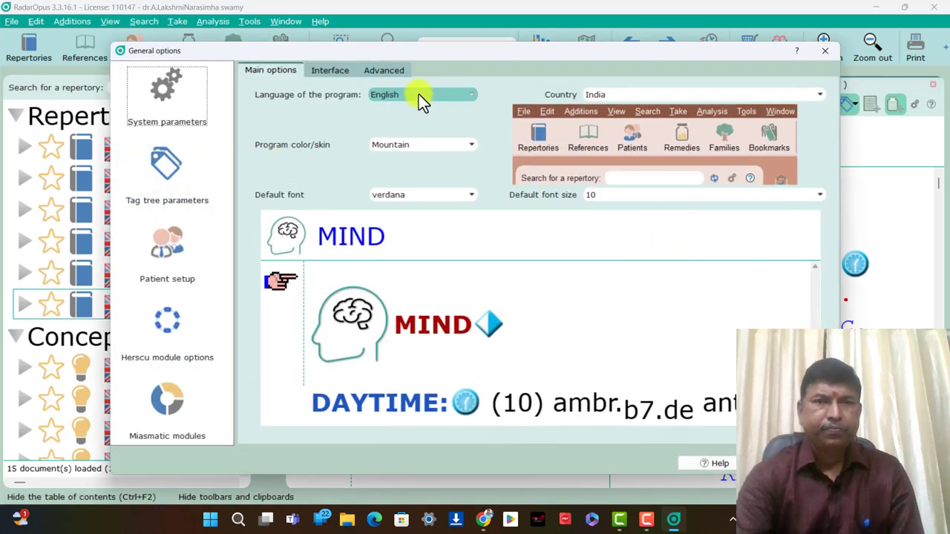
pyautogui.click(329, 71)
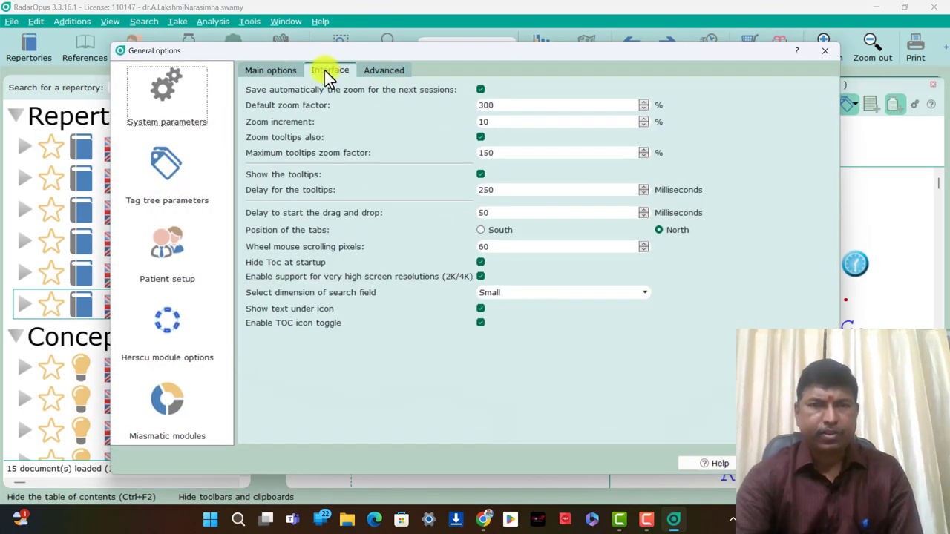
pyautogui.click(640, 294)
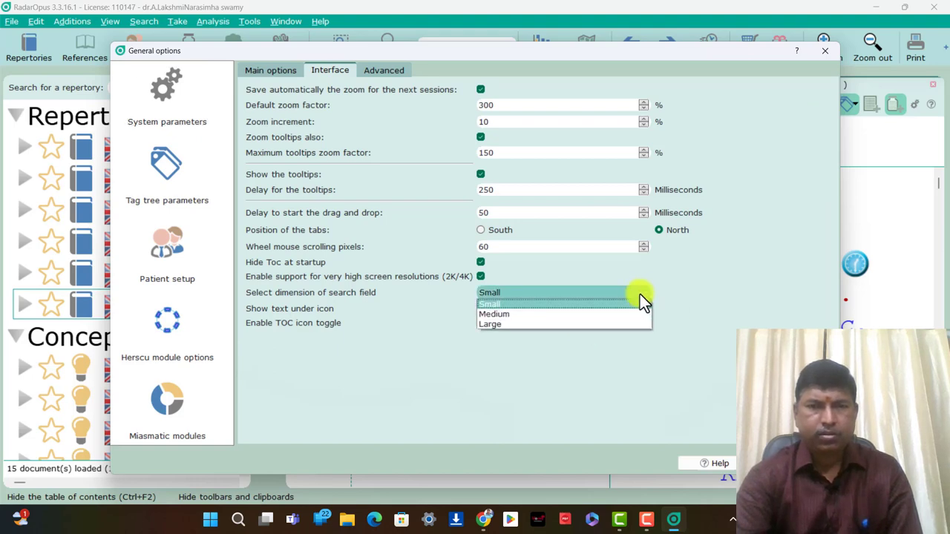
pyautogui.click(509, 315)
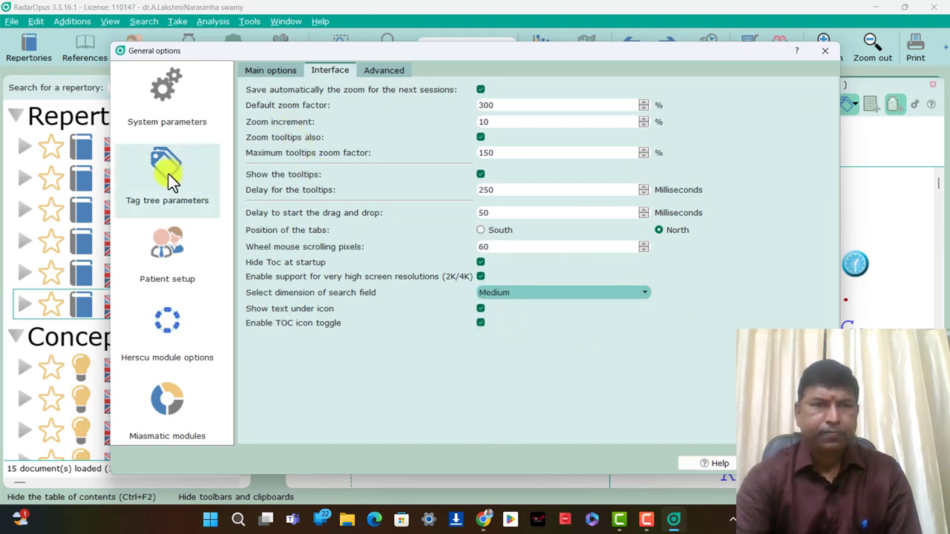
pyautogui.click(381, 70)
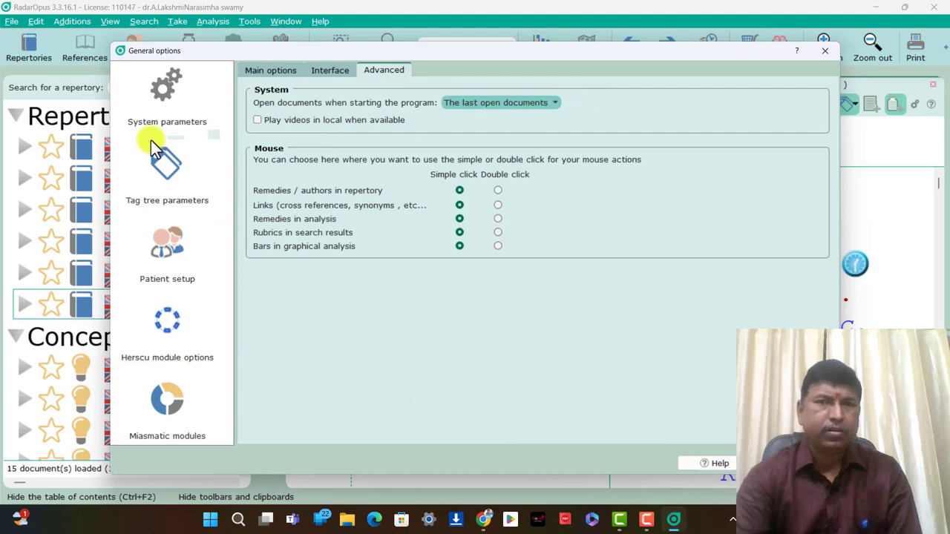
# Step: Open the tag tree parameters, try enabling all Giampietro miasm tags by default, and deselect them again
pyautogui.click(172, 165)
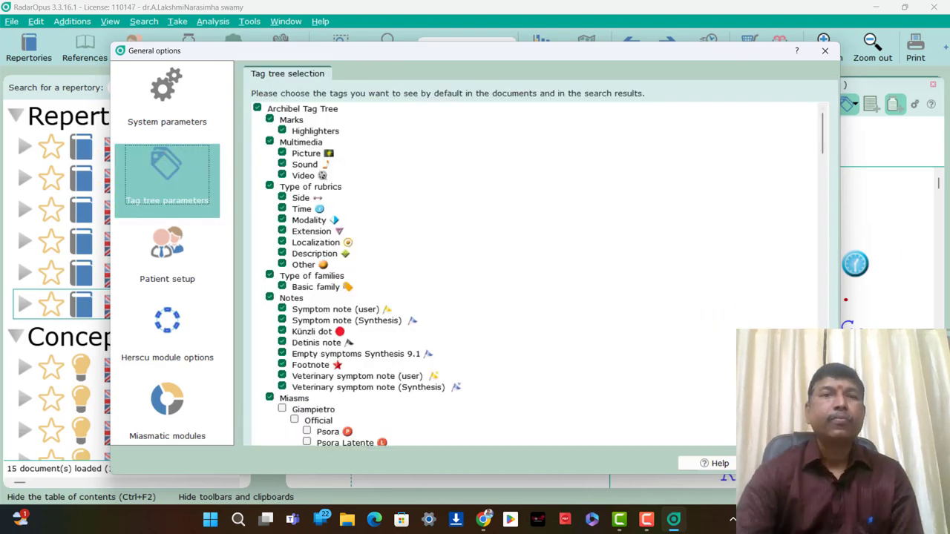
pyautogui.scroll(-5, 523, 214)
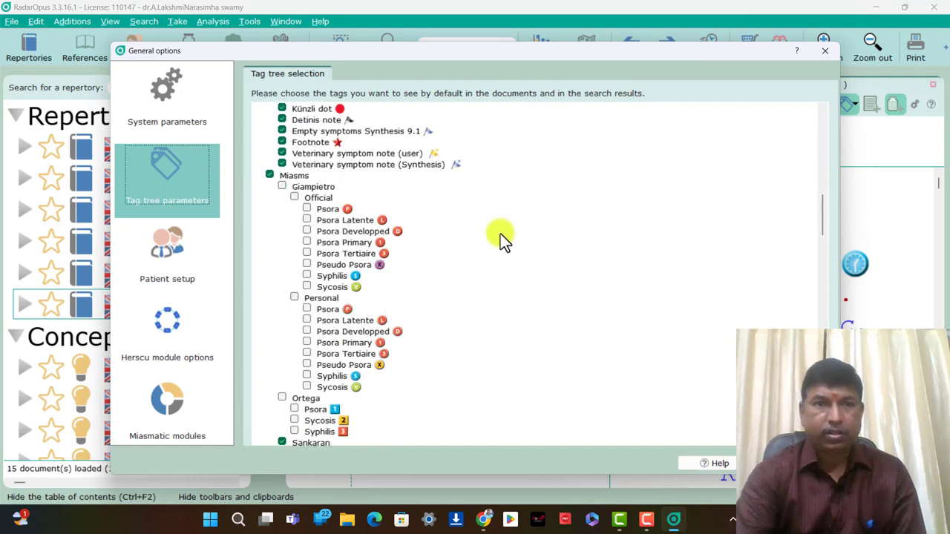
pyautogui.click(285, 190)
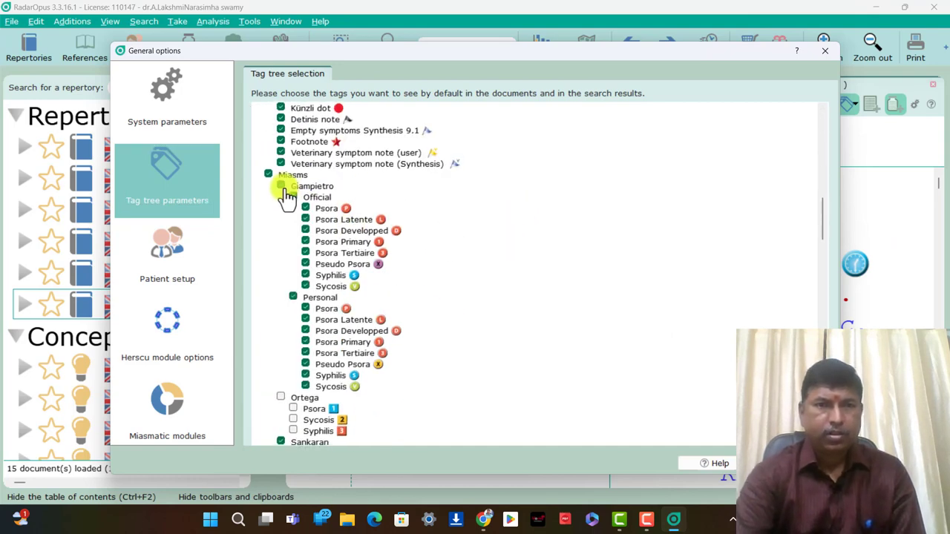
pyautogui.click(596, 289)
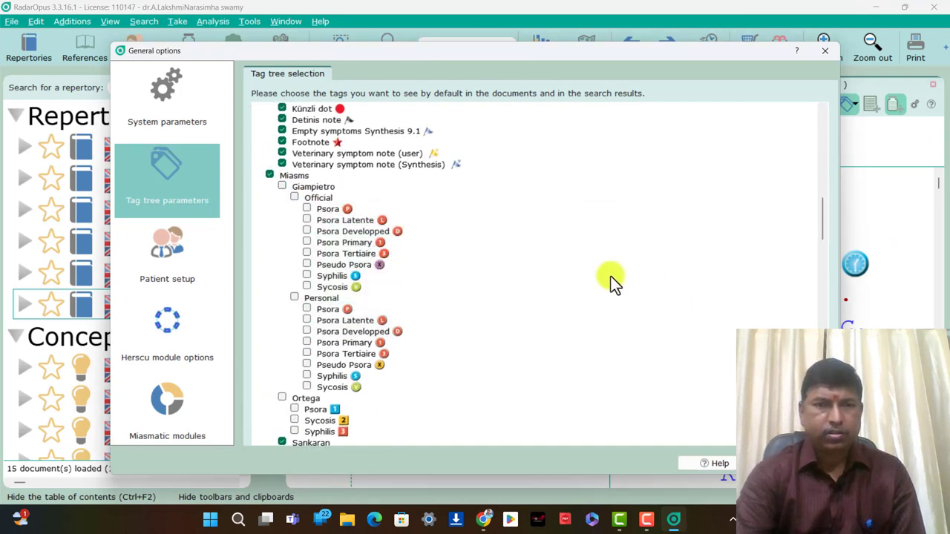
# Step: Browse the complete tag tree from the miasm tags down to the hyperlinks and back to its beginning
pyautogui.scroll(-5, 587, 283)
pyautogui.scroll(1, 587, 282)
pyautogui.scroll(-4, 587, 284)
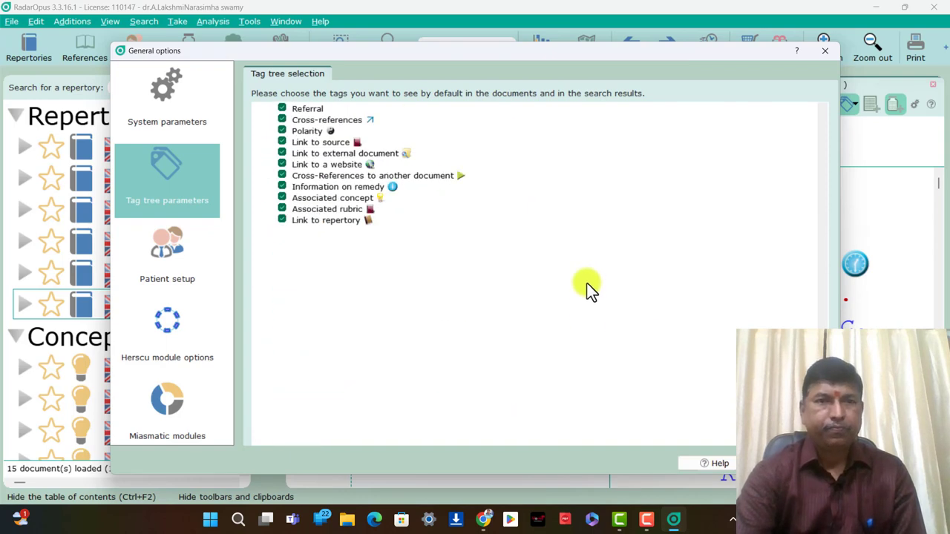
pyautogui.scroll(2, 587, 284)
pyautogui.scroll(8, 437, 302)
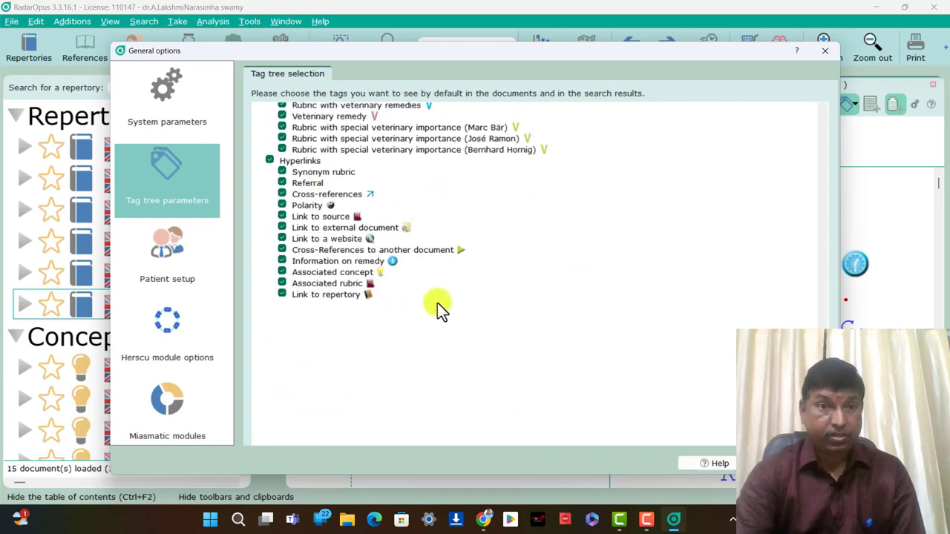
pyautogui.scroll(12, 394, 290)
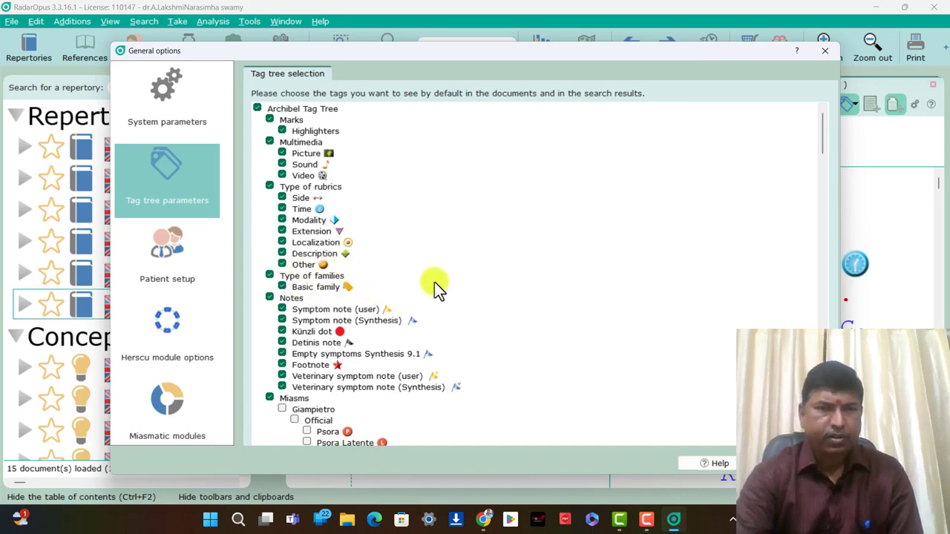
# Step: Examine which note, miasm, veterinary and hyperlink tags are selected for display by default in documents and search results
pyautogui.scroll(-4, 435, 284)
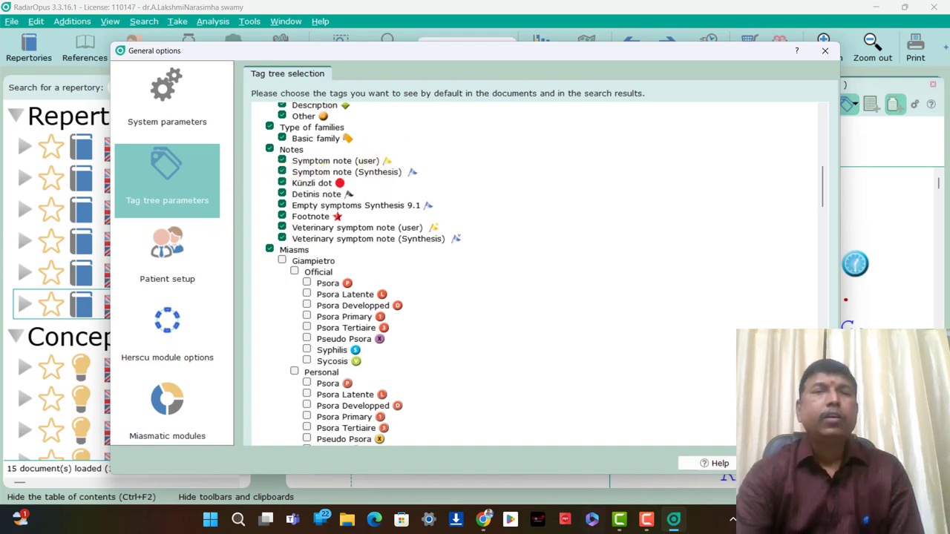
pyautogui.moveTo(483, 519)
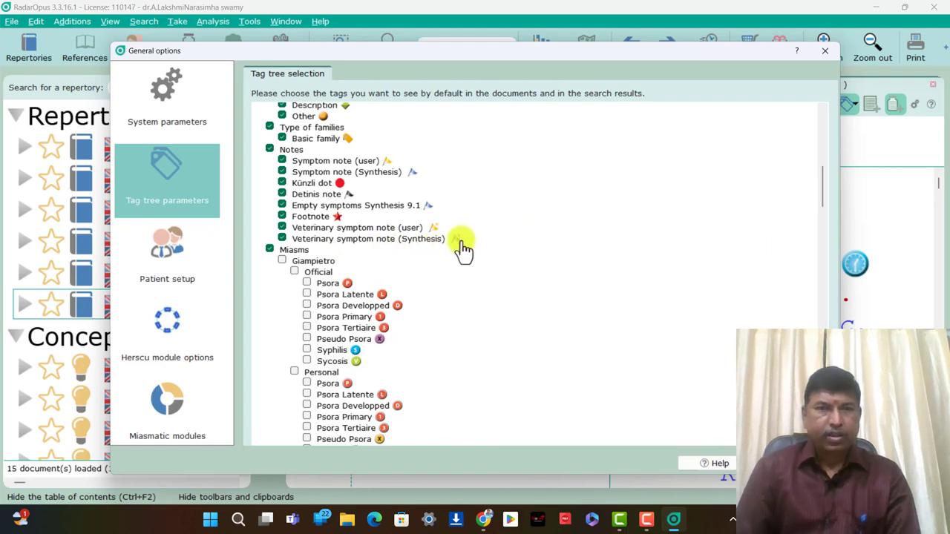
pyautogui.scroll(-4, 550, 225)
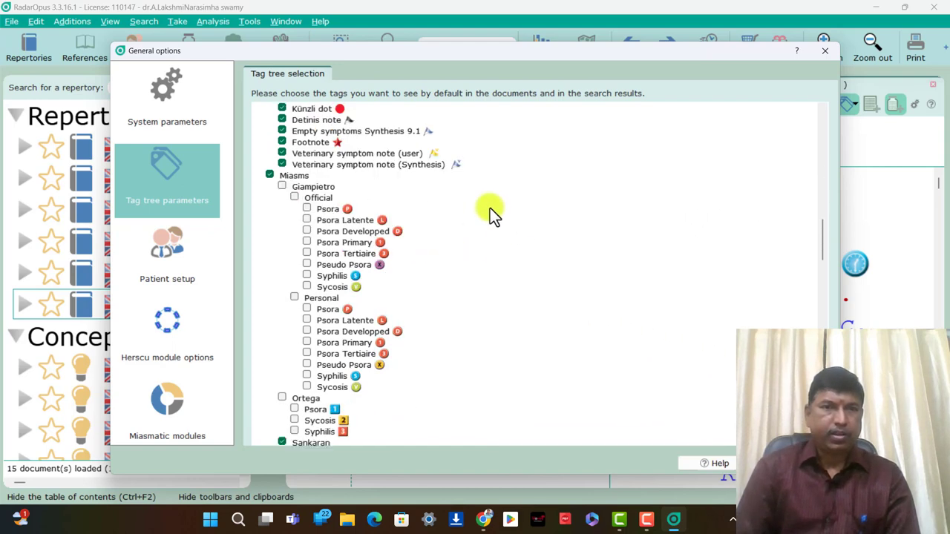
pyautogui.scroll(1, 518, 211)
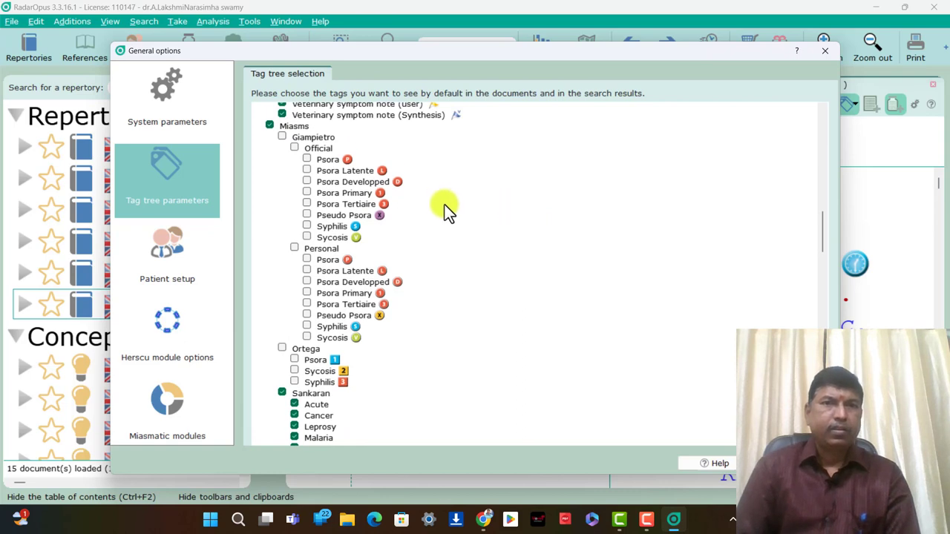
pyautogui.scroll(-5, 367, 234)
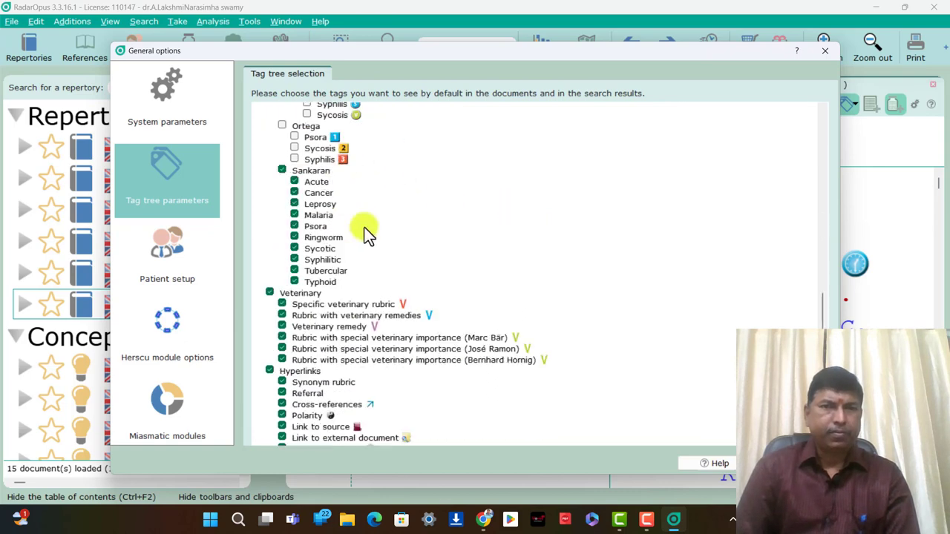
pyautogui.scroll(2, 385, 195)
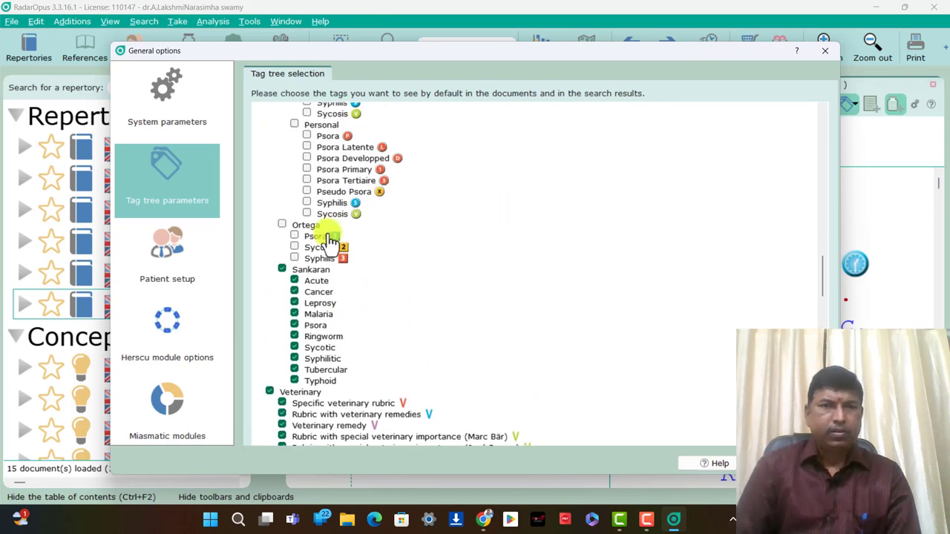
pyautogui.scroll(1, 401, 272)
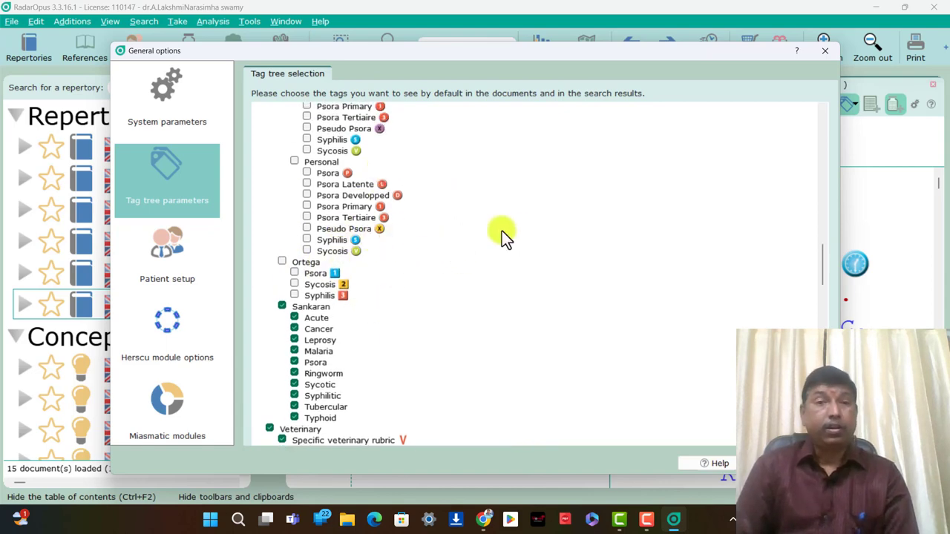
pyautogui.scroll(-2, 413, 227)
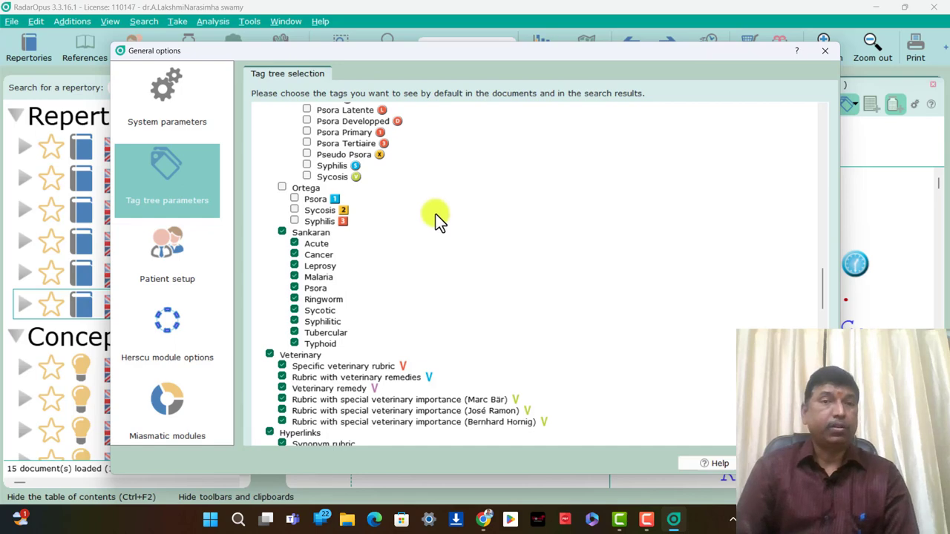
pyautogui.scroll(-6, 425, 246)
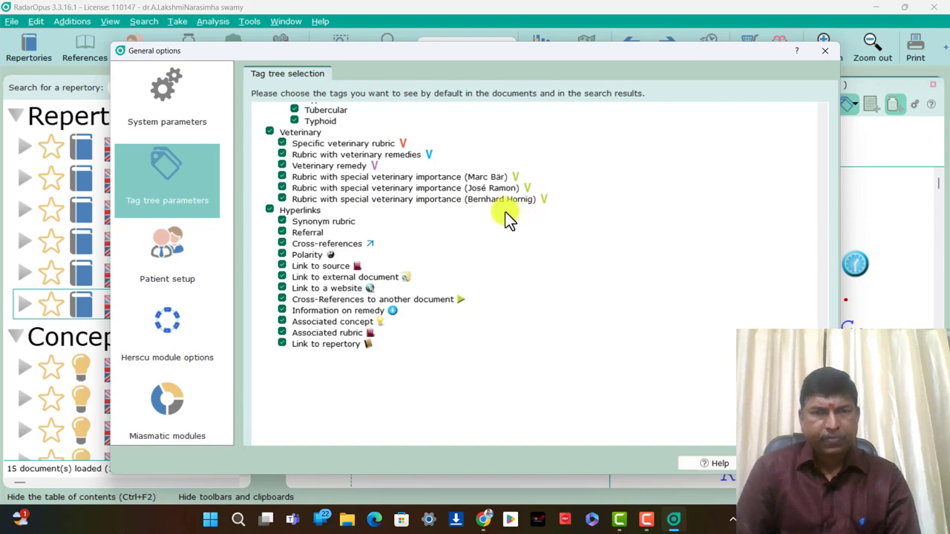
pyautogui.scroll(-2, 423, 229)
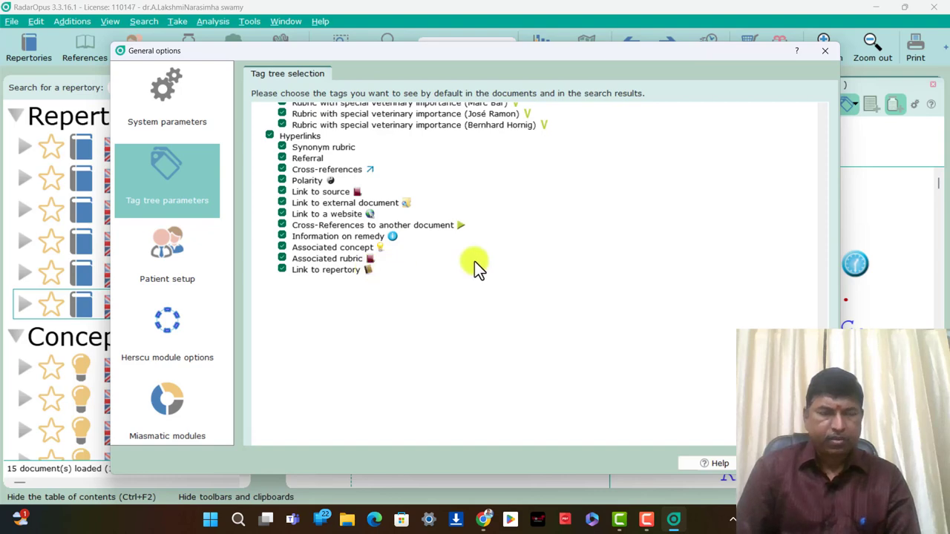
pyautogui.scroll(2, 473, 260)
pyautogui.scroll(15, 444, 228)
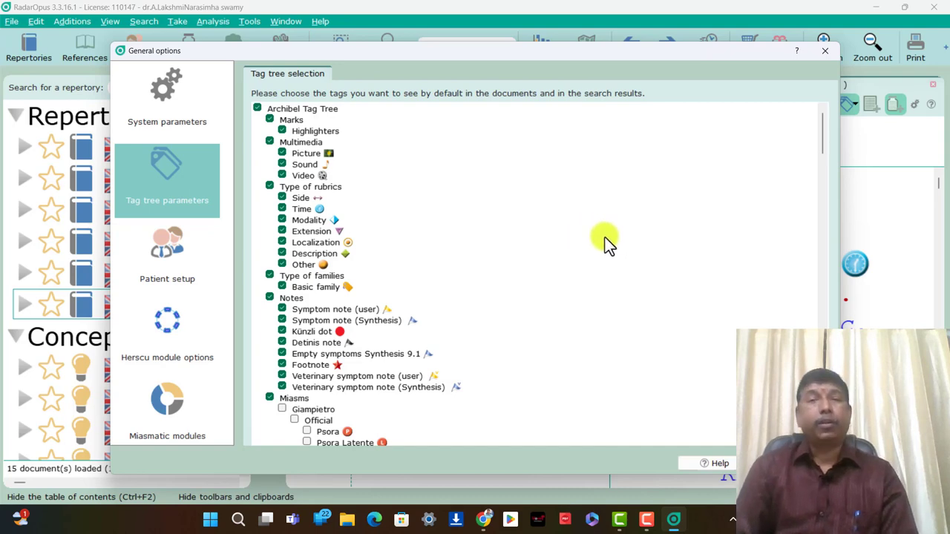
# Step: Review the general patient setup options, including patients per page, the invoice currency choices and the notes printed on prescriptions
pyautogui.click(170, 247)
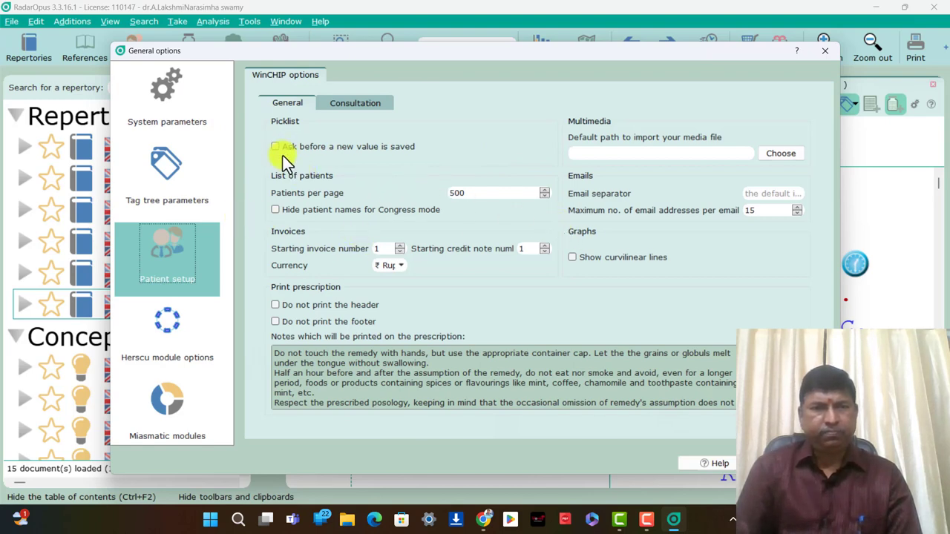
pyautogui.click(513, 192)
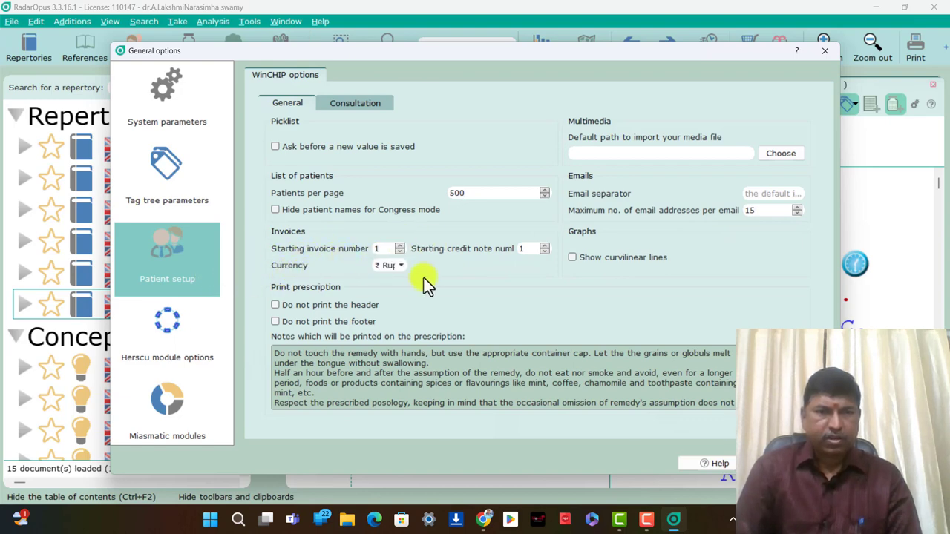
pyautogui.click(403, 267)
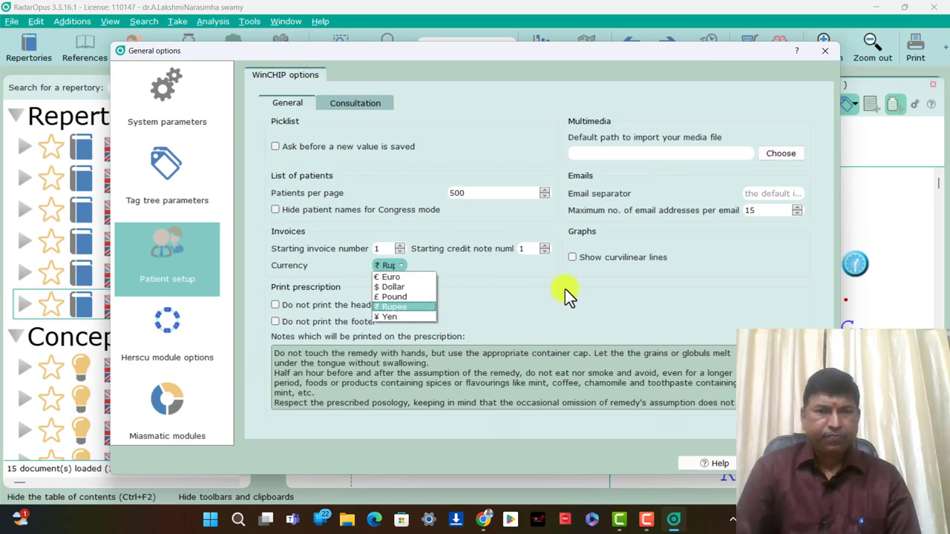
pyautogui.click(343, 324)
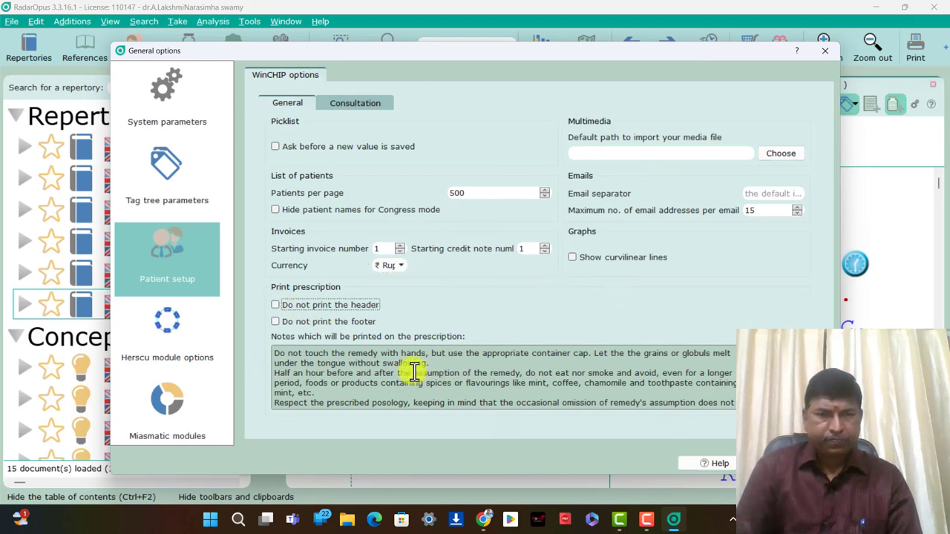
pyautogui.scroll(-2, 481, 352)
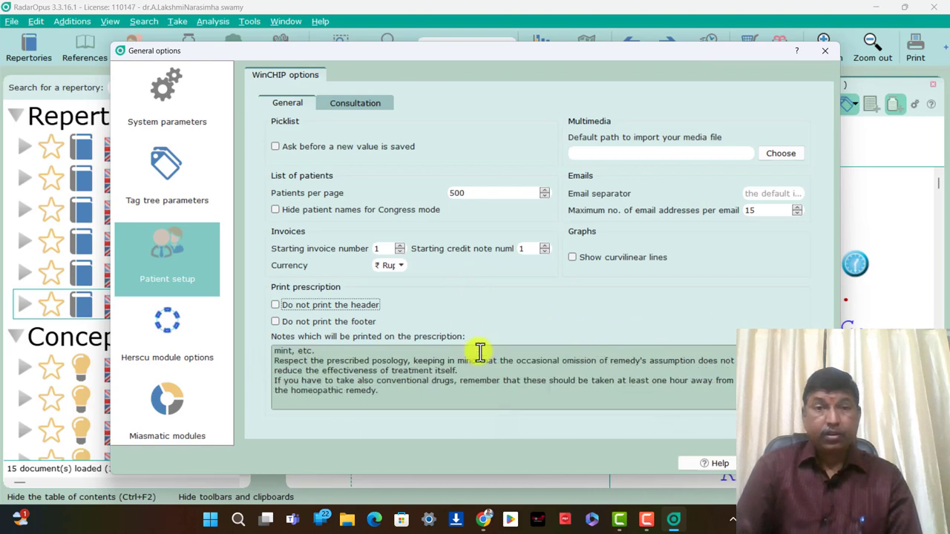
pyautogui.scroll(2, 482, 354)
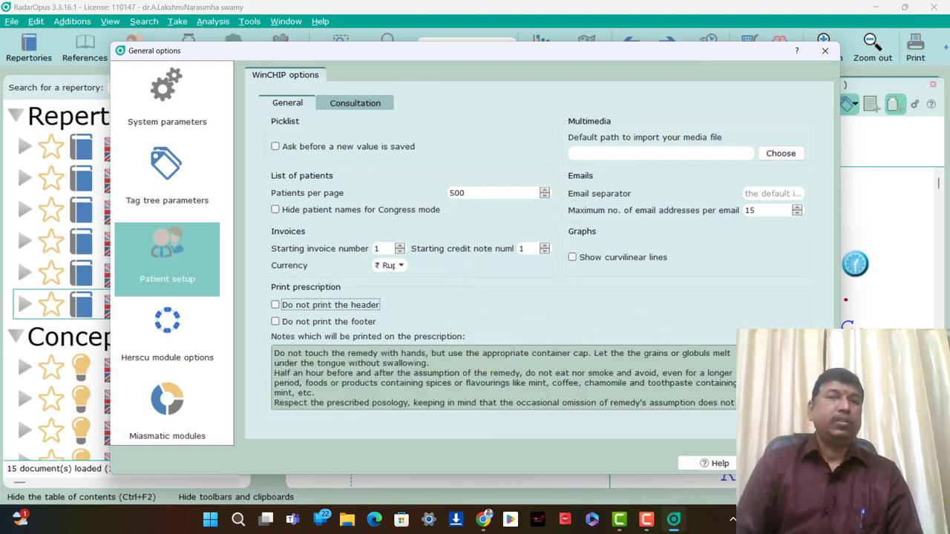
# Step: Review the Herscu module options and the Ortega and Giampietro miasmatic options, and apply the general options
pyautogui.click(172, 319)
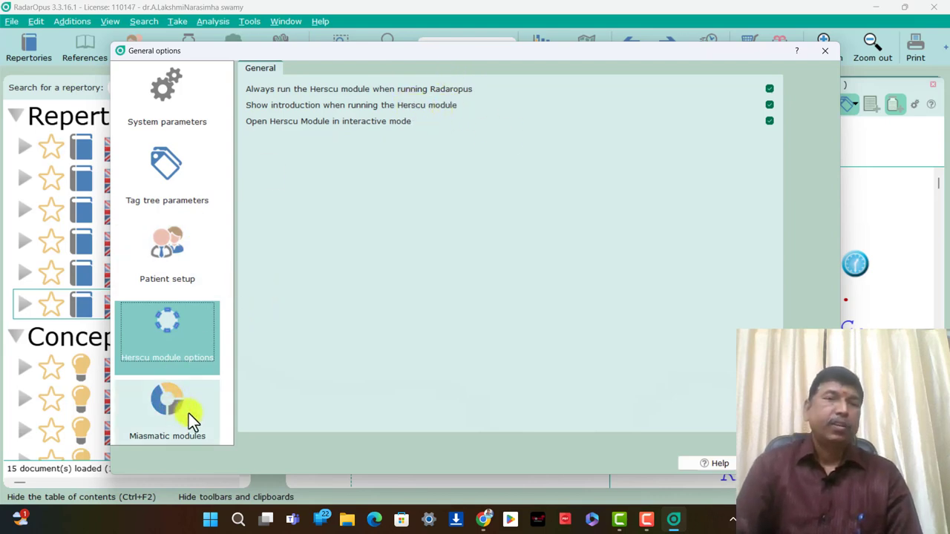
pyautogui.click(164, 406)
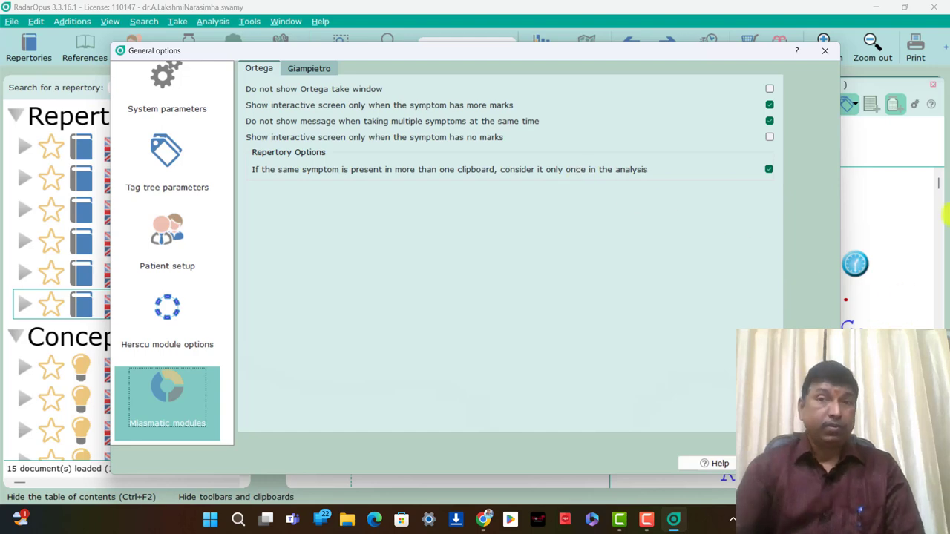
pyautogui.click(319, 69)
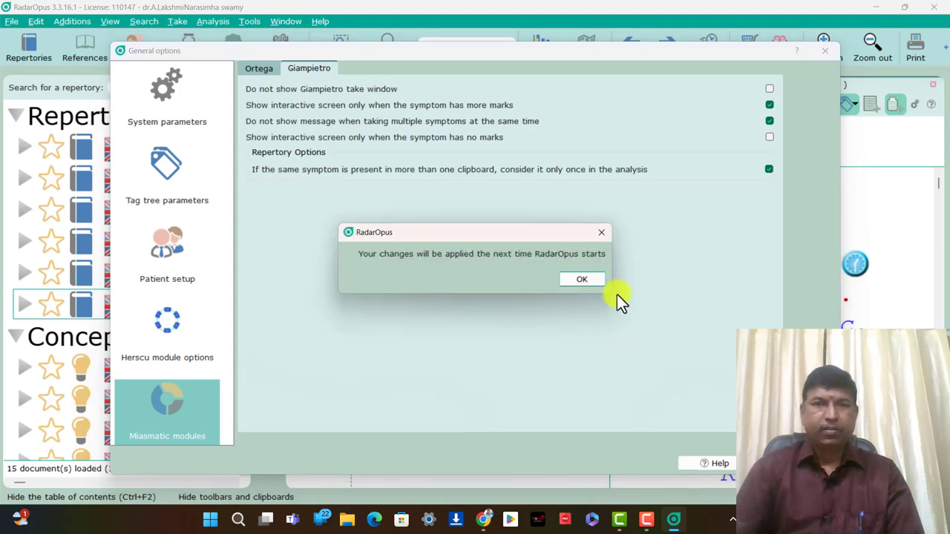
pyautogui.click(578, 282)
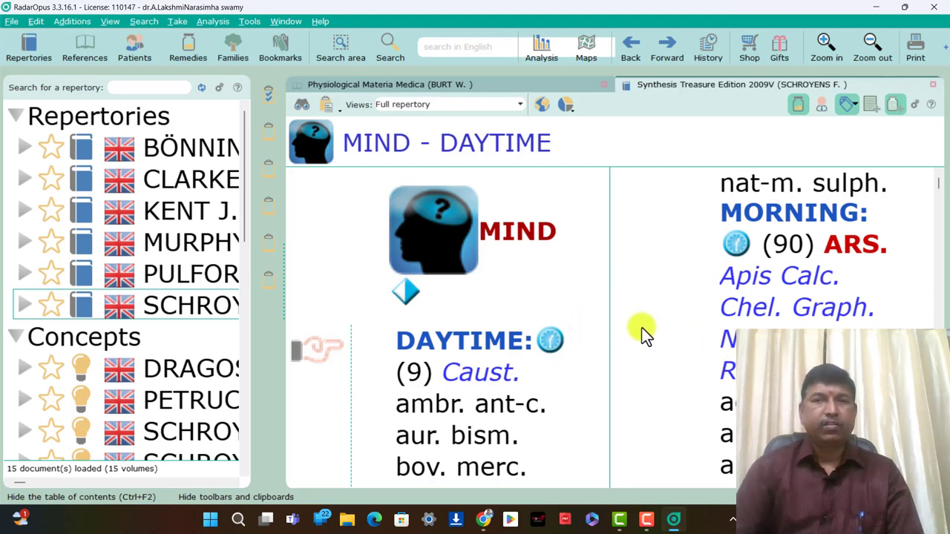
# Step: Review the current user account's properties and its user information, and close the account dialog
pyautogui.click(250, 21)
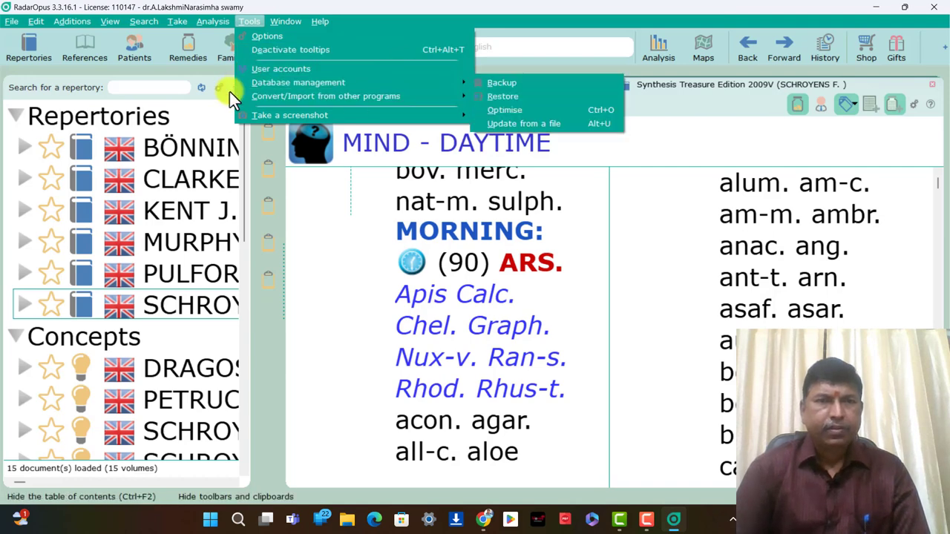
pyautogui.click(280, 72)
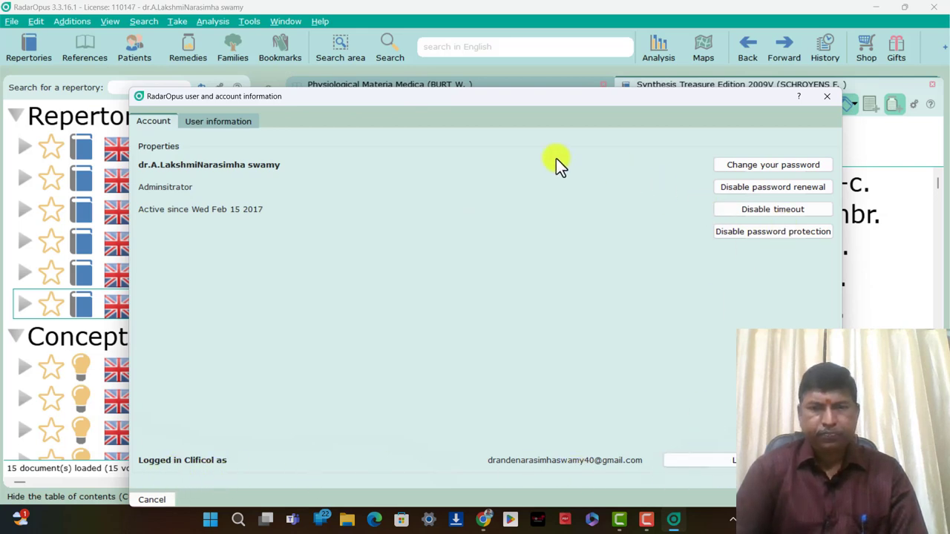
pyautogui.click(215, 120)
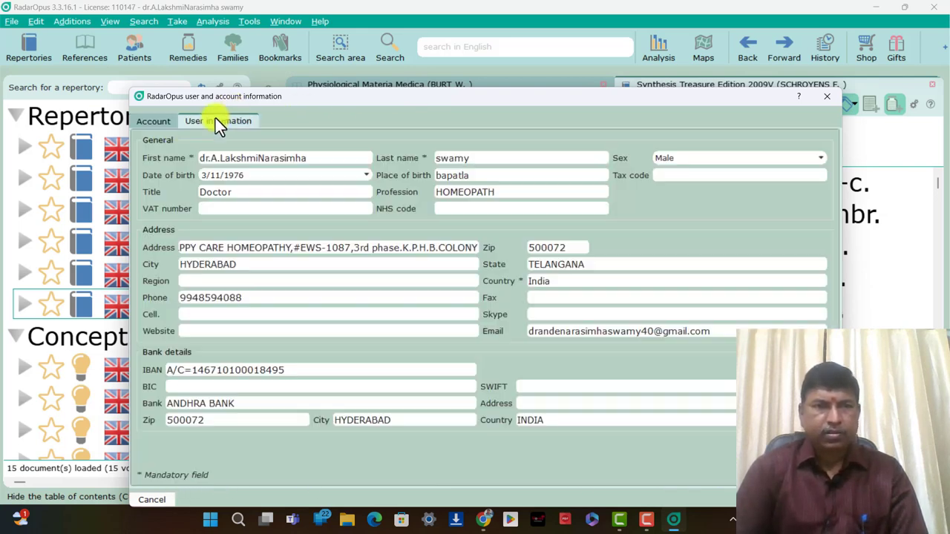
pyautogui.click(830, 97)
# Step: Review the tools for database management, importing from other programs and taking screenshots
pyautogui.click(249, 21)
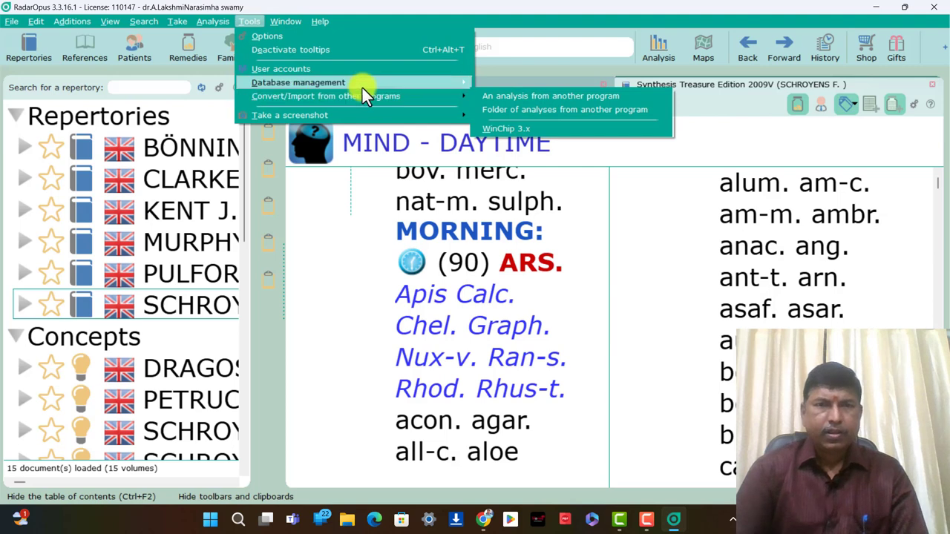
pyautogui.moveTo(361, 85)
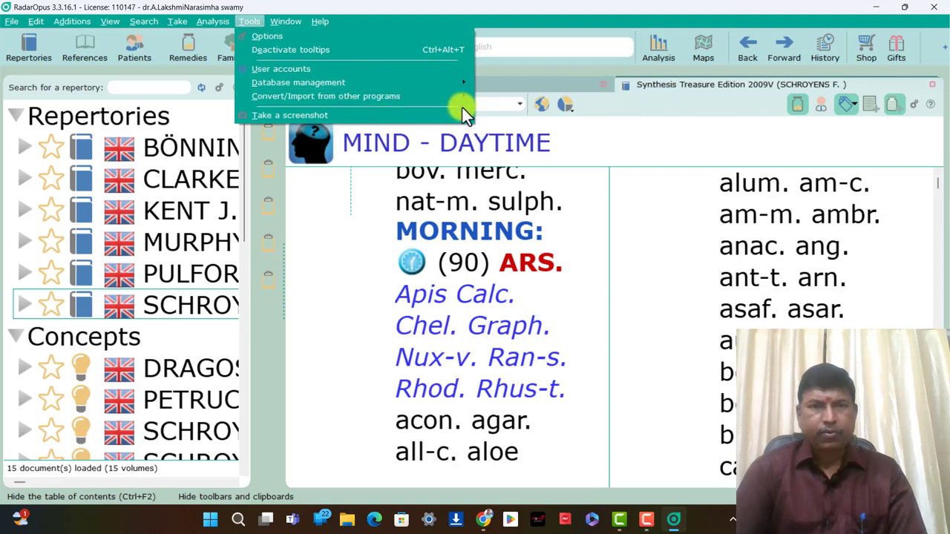
pyautogui.moveTo(462, 104)
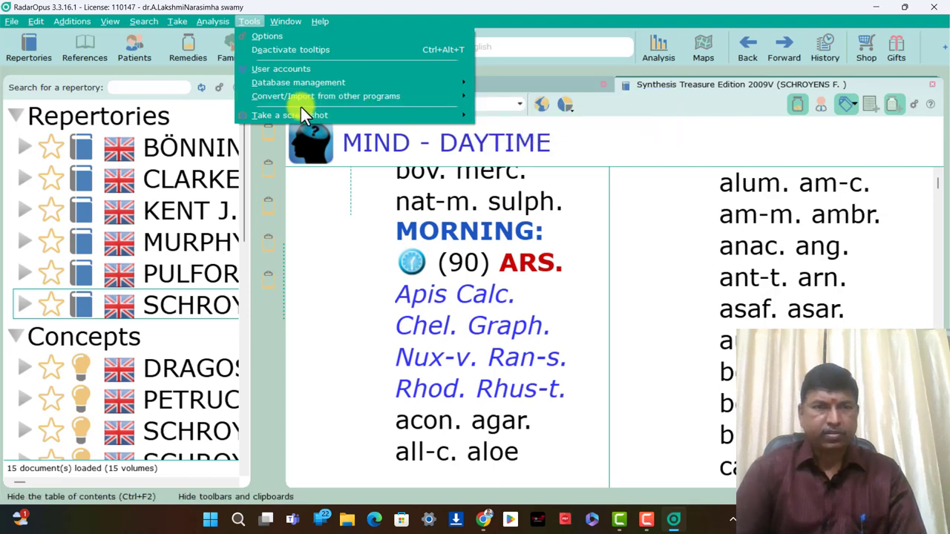
pyautogui.moveTo(285, 116)
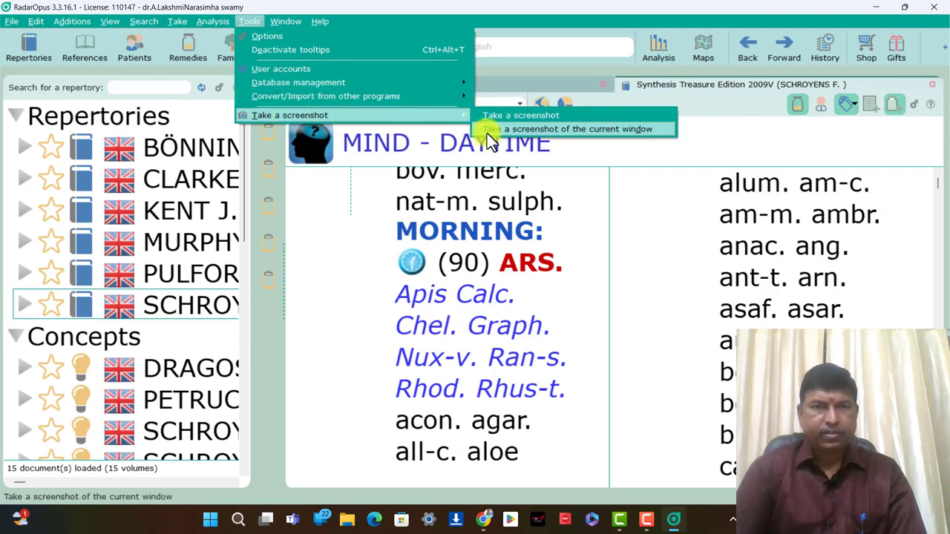
pyautogui.click(583, 169)
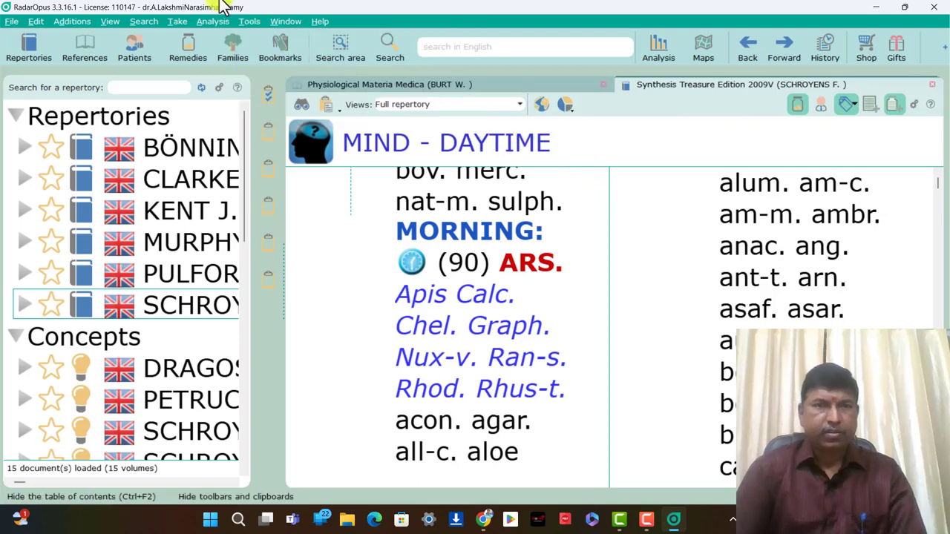
# Step: Switch to the next document window, Physiological Materia Medica, and return to the previous window, Synthesis Treasure Edition 2009V
pyautogui.click(276, 20)
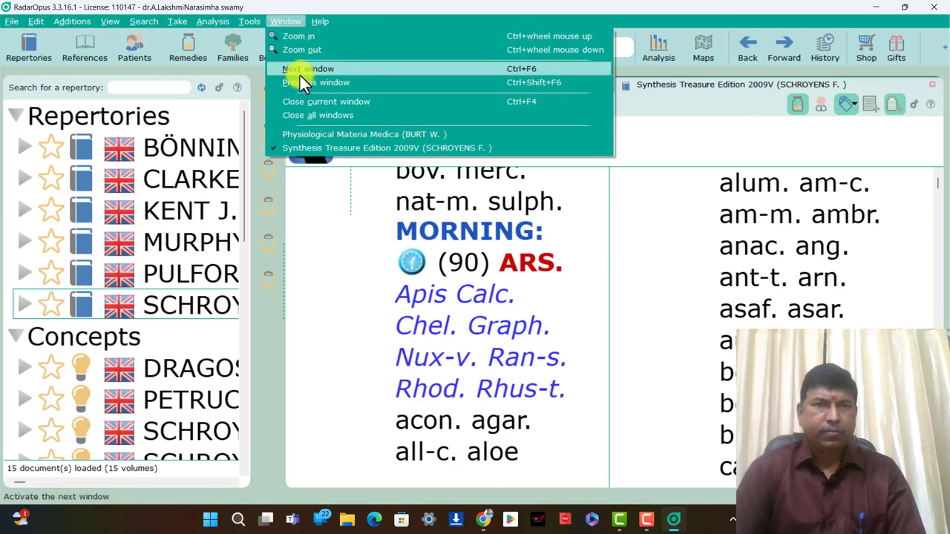
pyautogui.click(299, 75)
pyautogui.click(291, 23)
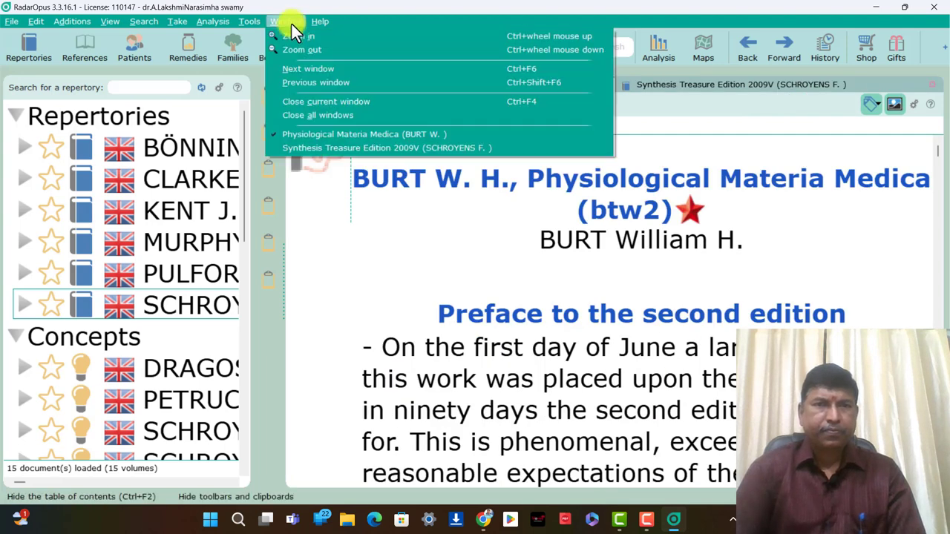
pyautogui.click(299, 88)
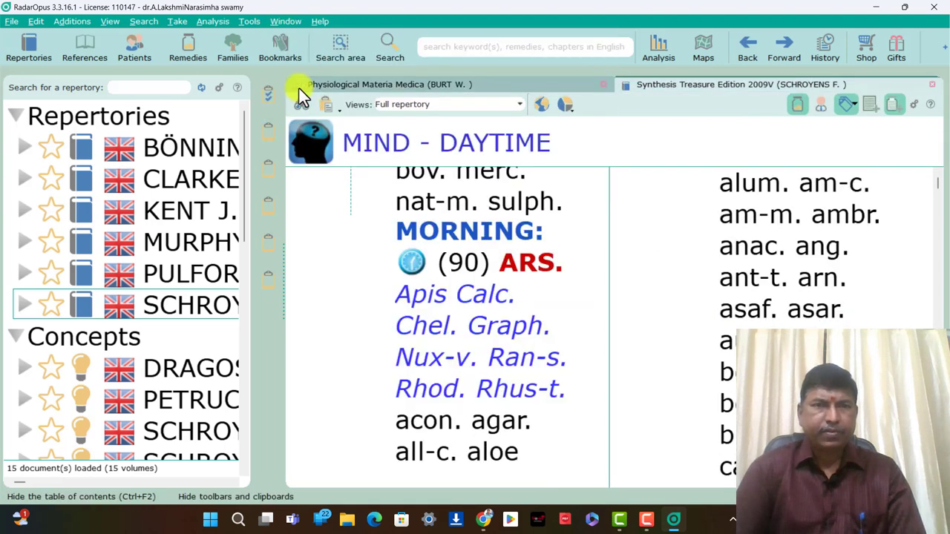
# Step: Review the window commands and the help and support resources, and check the program's version information
pyautogui.click(289, 21)
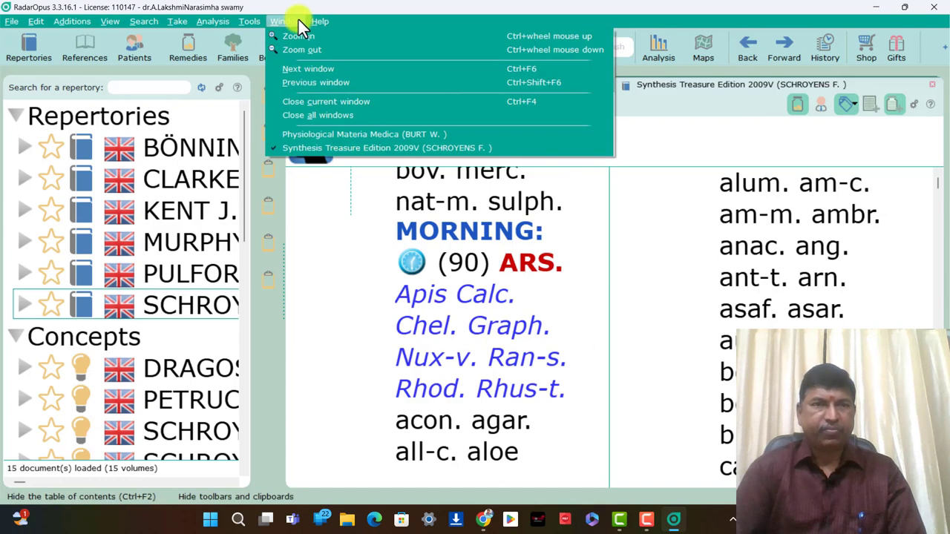
pyautogui.moveTo(318, 22)
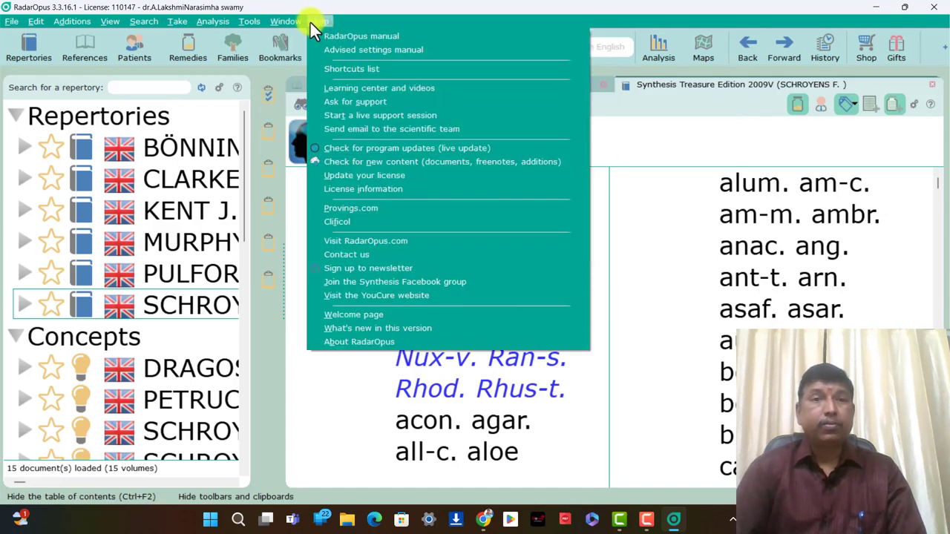
pyautogui.moveTo(213, 20)
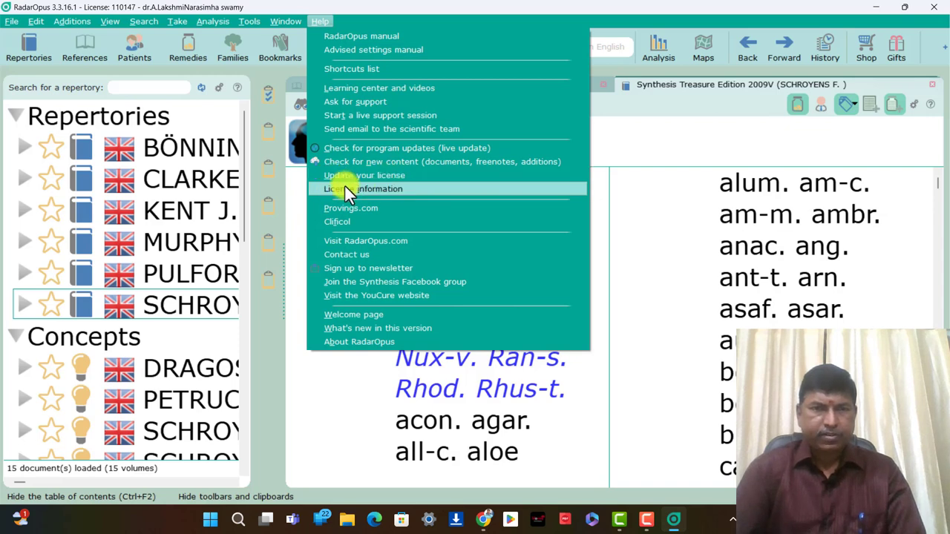
pyautogui.click(368, 341)
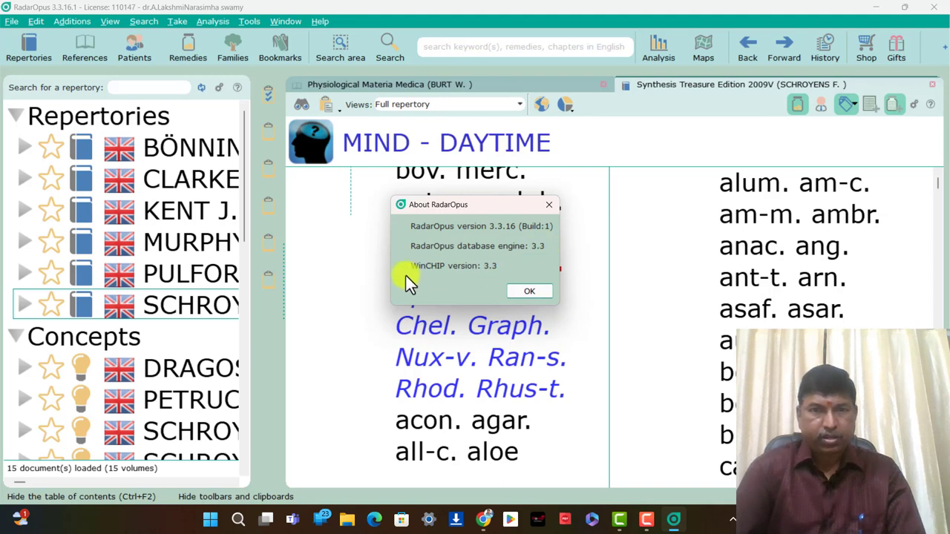
pyautogui.click(533, 291)
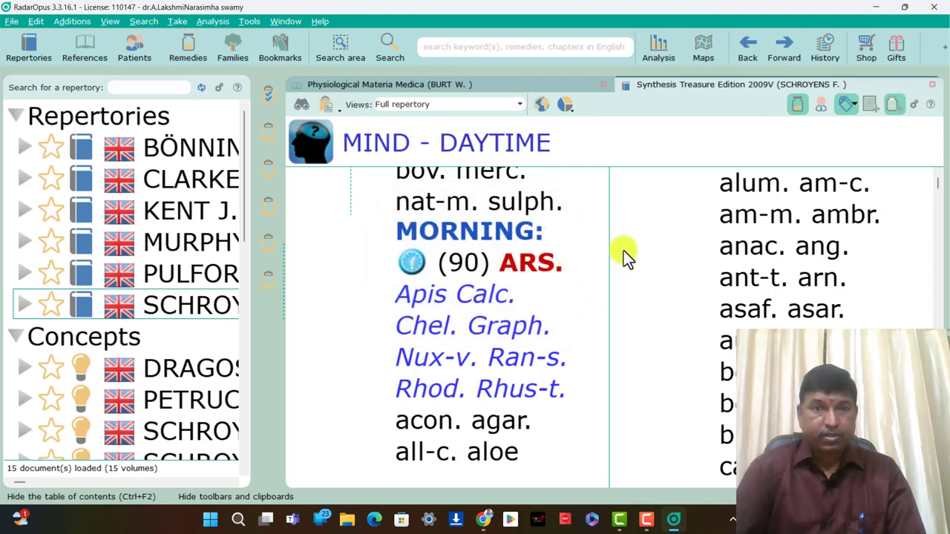
# Step: Open the RadarOpus welcome page and follow its Learn How to Search link to the online Academy
pyautogui.click(324, 24)
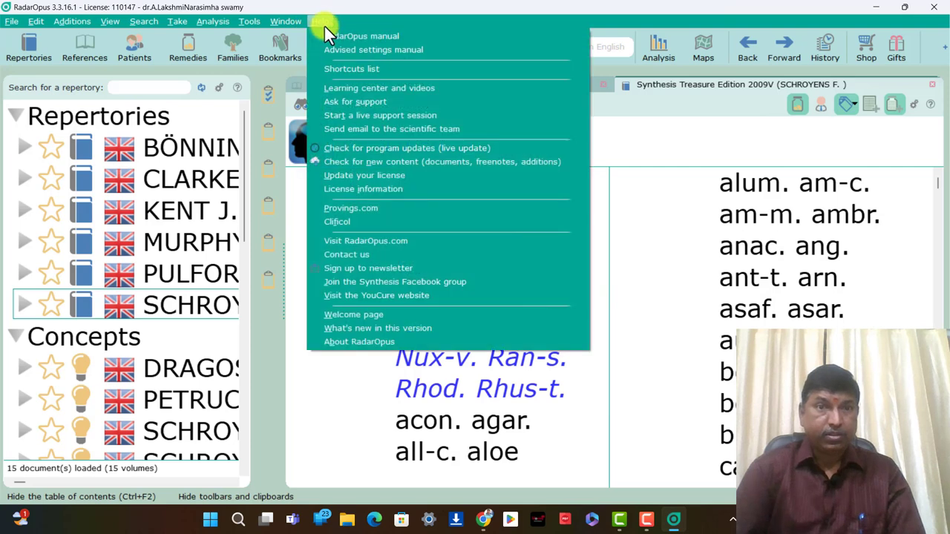
pyautogui.click(368, 317)
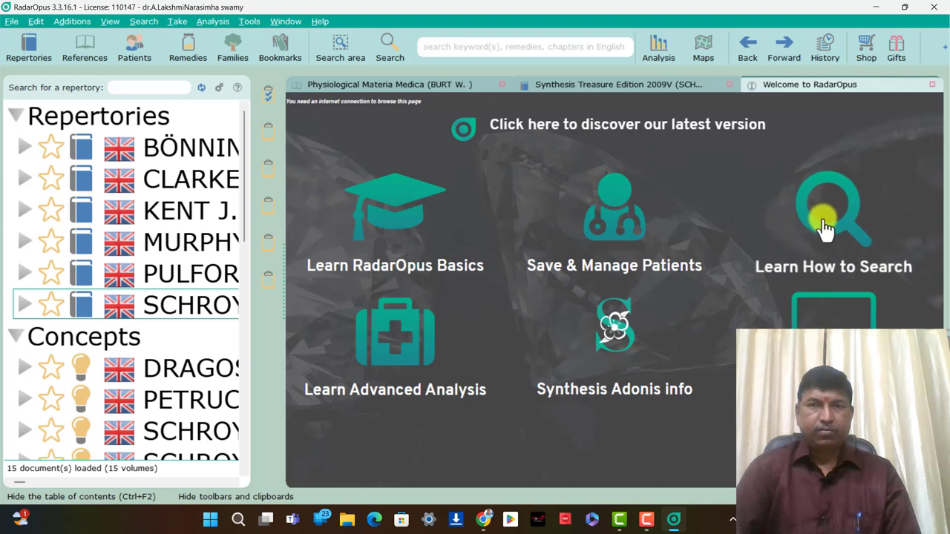
pyautogui.click(846, 273)
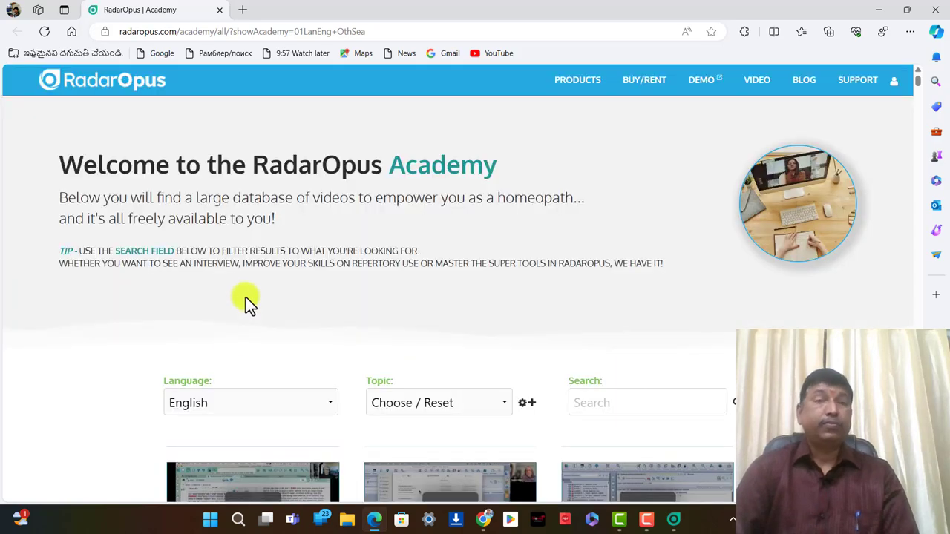
# Step: Browse the English search tutorial videos on the RadarOpus Academy page, return to its beginning and close the browser
pyautogui.scroll(-3, 528, 301)
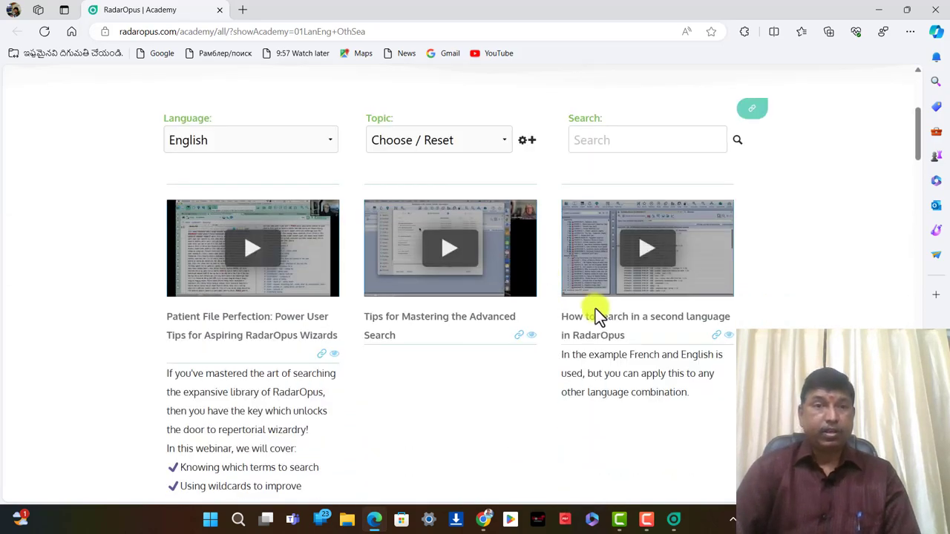
pyautogui.scroll(-9, 596, 314)
pyautogui.scroll(-15, 568, 319)
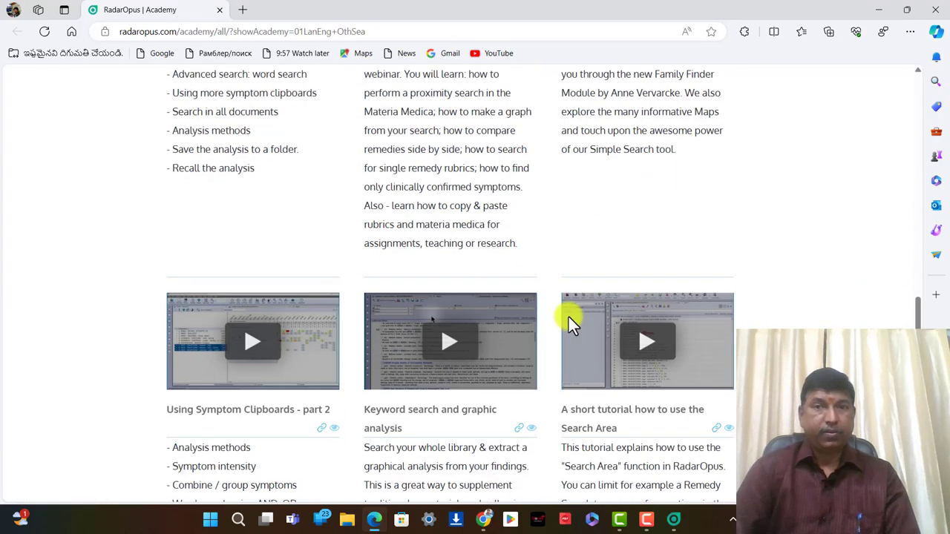
pyautogui.scroll(20, 558, 316)
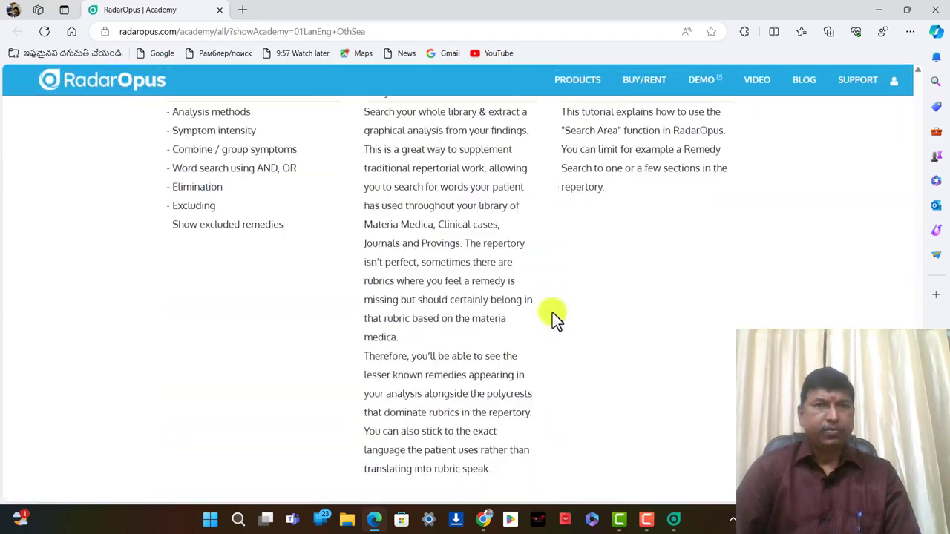
pyautogui.scroll(3, 543, 304)
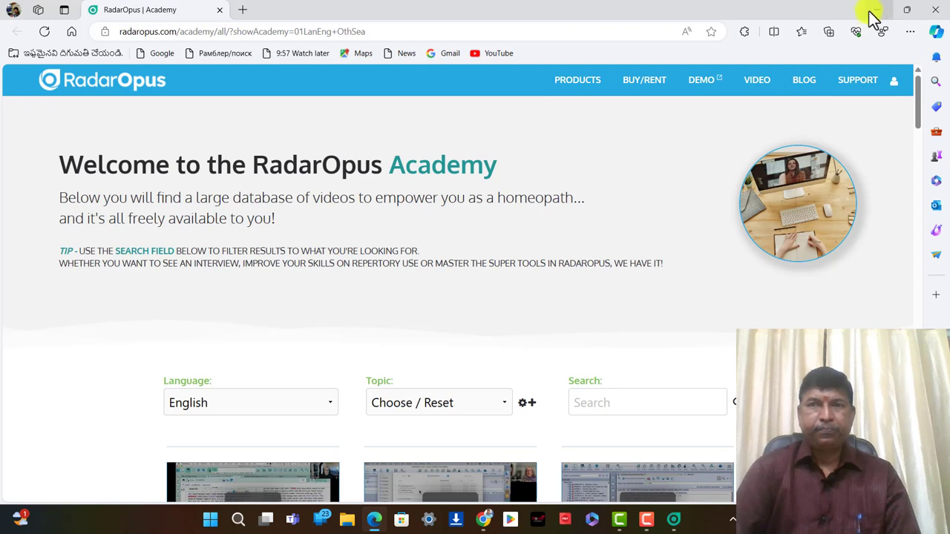
pyautogui.click(936, 10)
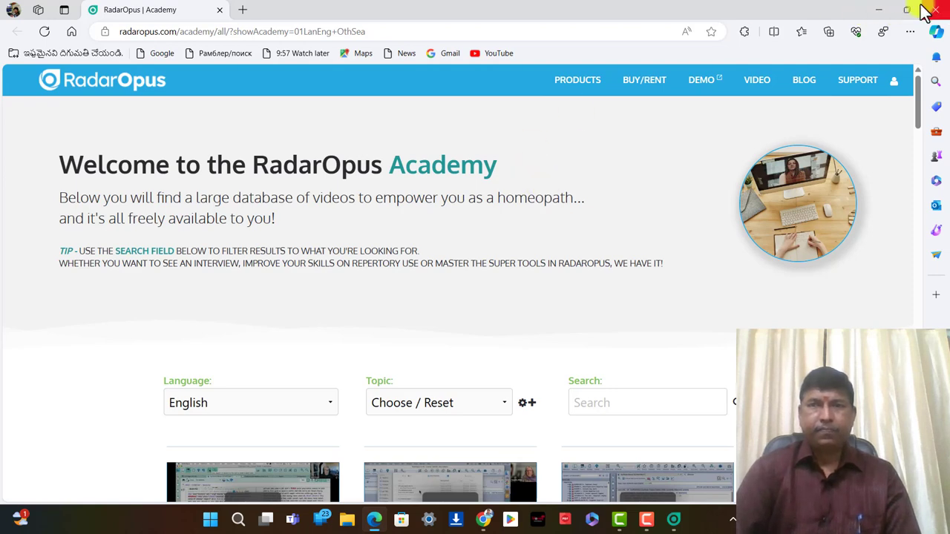